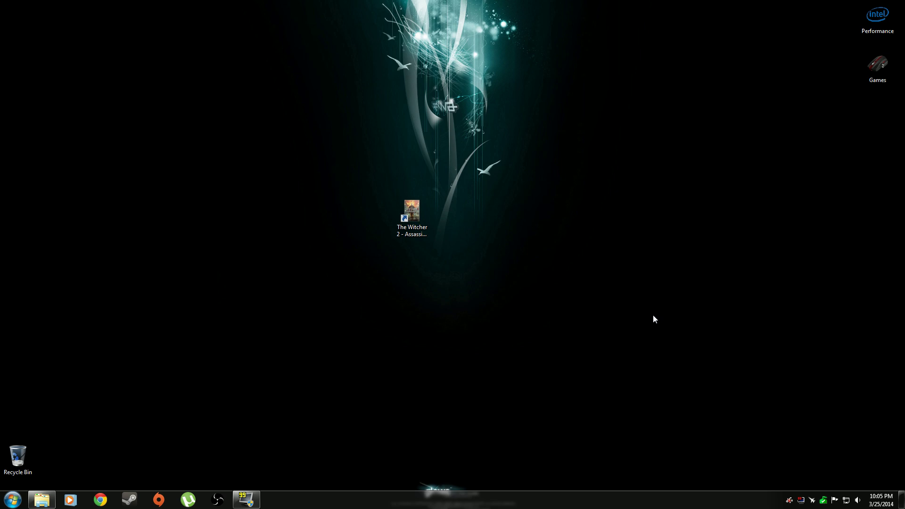
Step: Open The Witcher 2 launcher, decline the Patch_3.2 Chinese update, and launch the game
{"action": "double_click", "coordinate": [411, 210]}
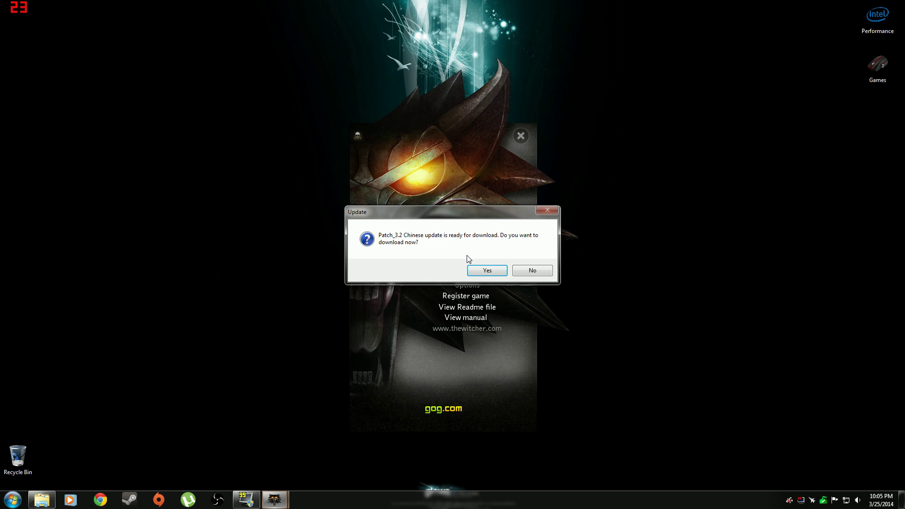
{"action": "left_click", "coordinate": [517, 272]}
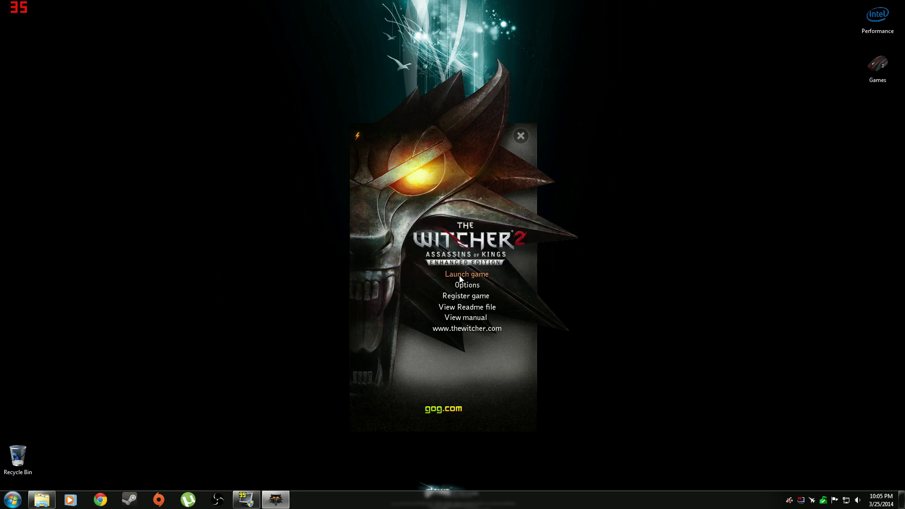
{"action": "left_click", "coordinate": [460, 278]}
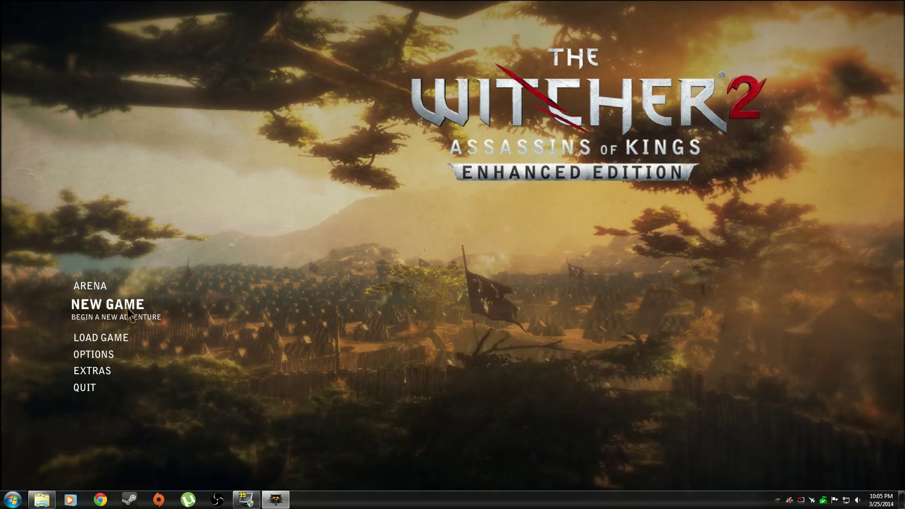
Step: Start a new game on Easy difficulty and accept the tutorial
{"action": "left_click", "coordinate": [127, 308]}
{"action": "left_click", "coordinate": [115, 320]}
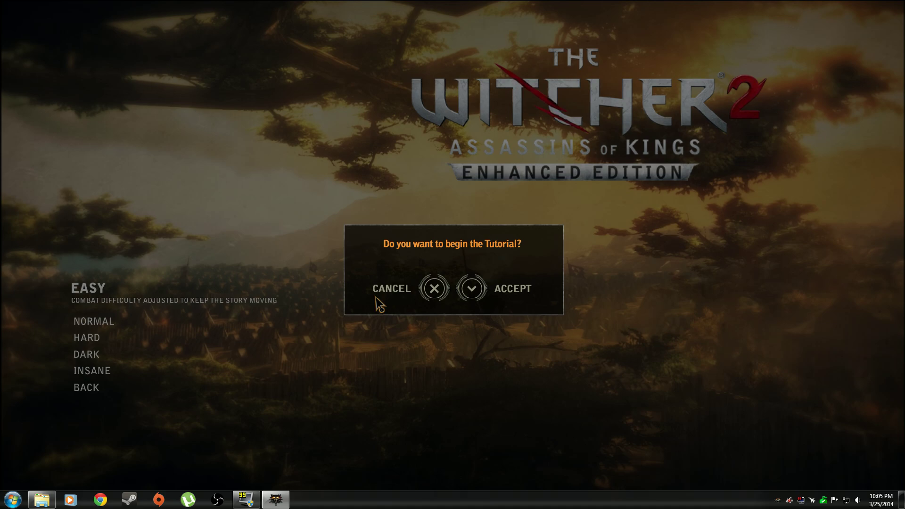
{"action": "left_click", "coordinate": [472, 287]}
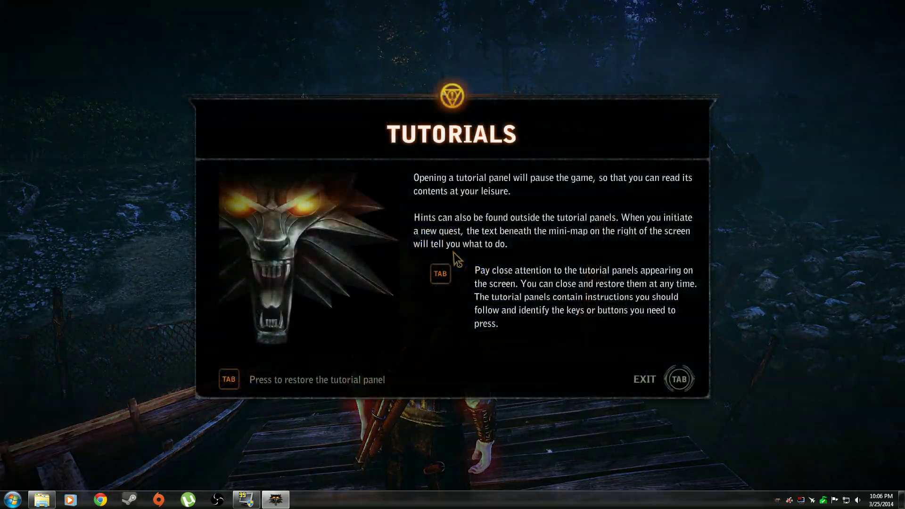
Step: Dismiss the Tutorials, Camera and Controls, and Picking up Loot panels while walking up the bridge
{"action": "key", "text": "Tab"}
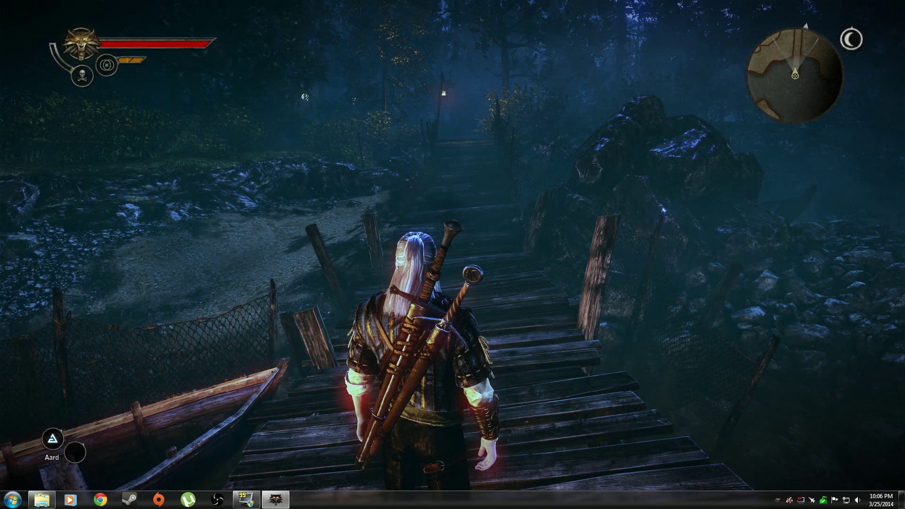
{"action": "key", "text": "Tab"}
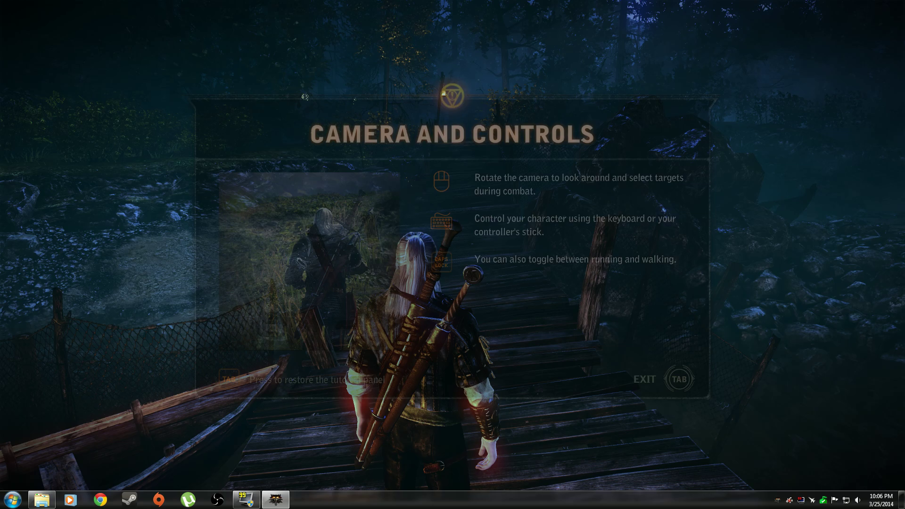
{"action": "key", "text": "Tab"}
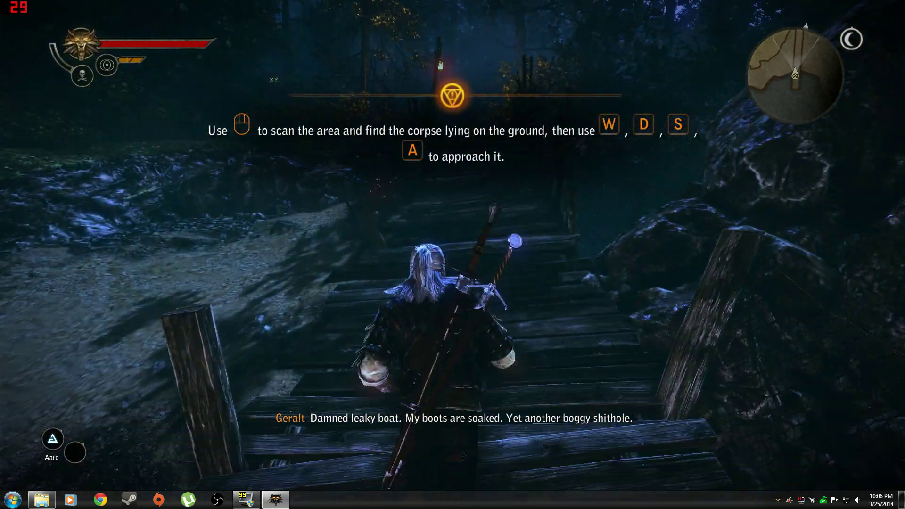
{"action": "key", "text": "w"}
{"action": "key", "text": "Tab"}
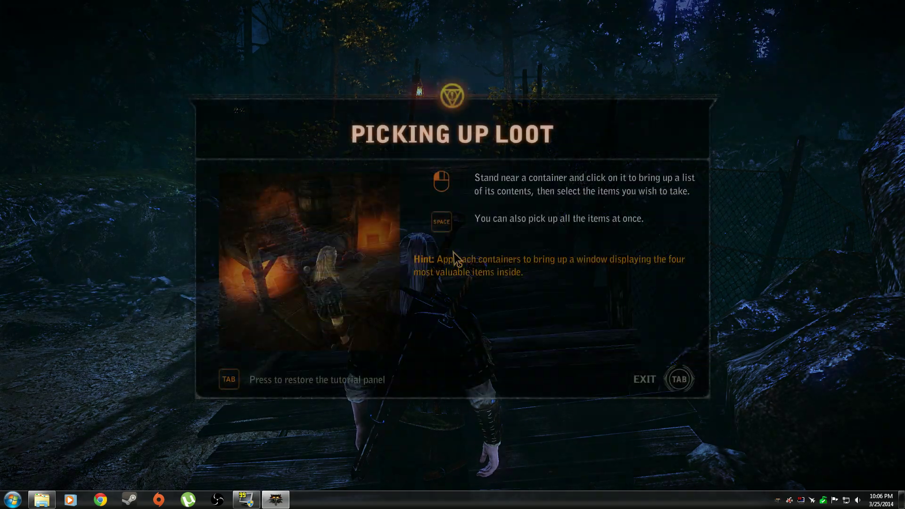
{"action": "key", "text": "Tab"}
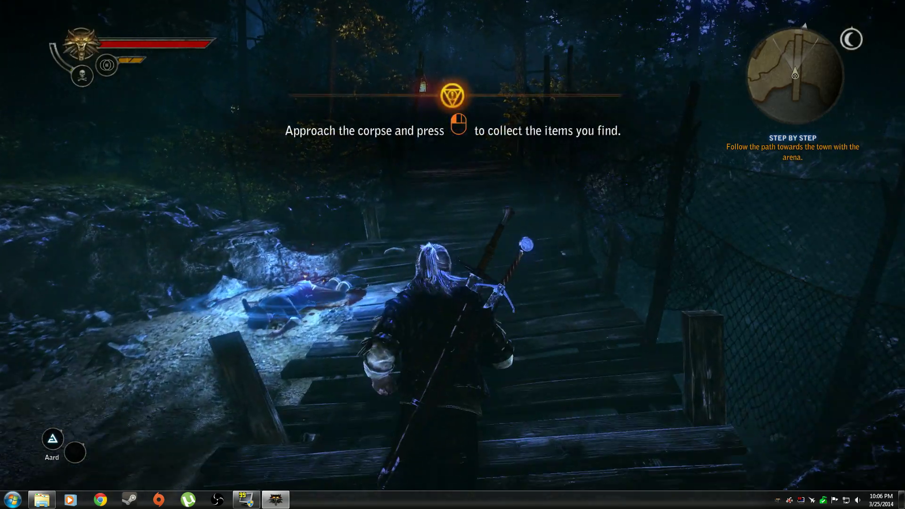
Step: Walk past the corpse along the forest path toward the lit village, then pause
{"action": "key", "text": "w"}
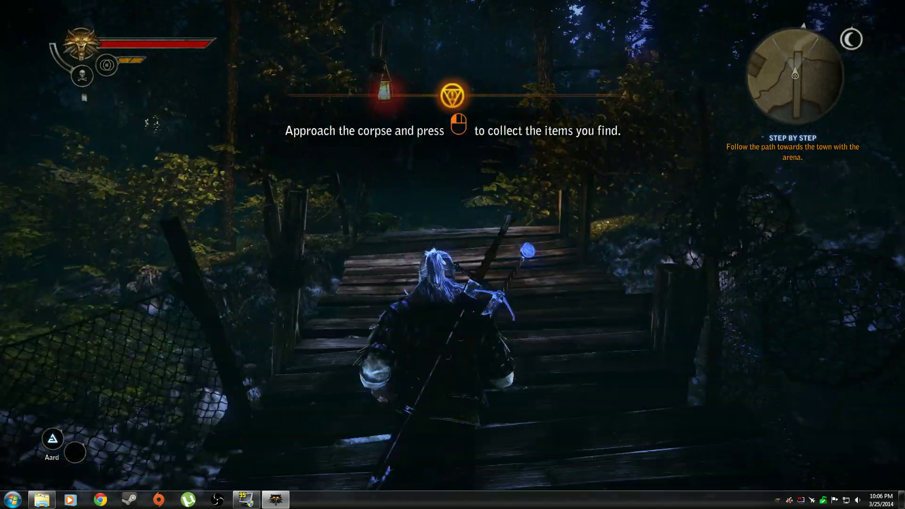
{"action": "key", "text": "w"}
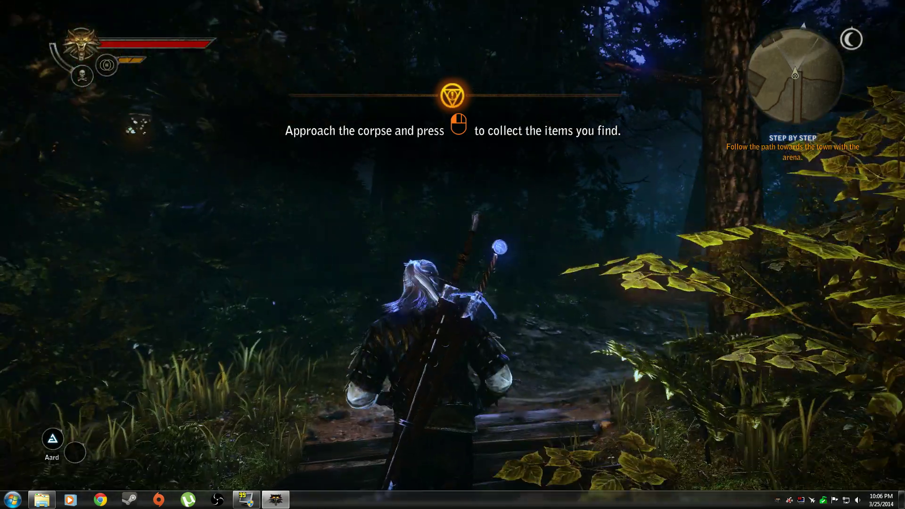
{"action": "key", "text": "w"}
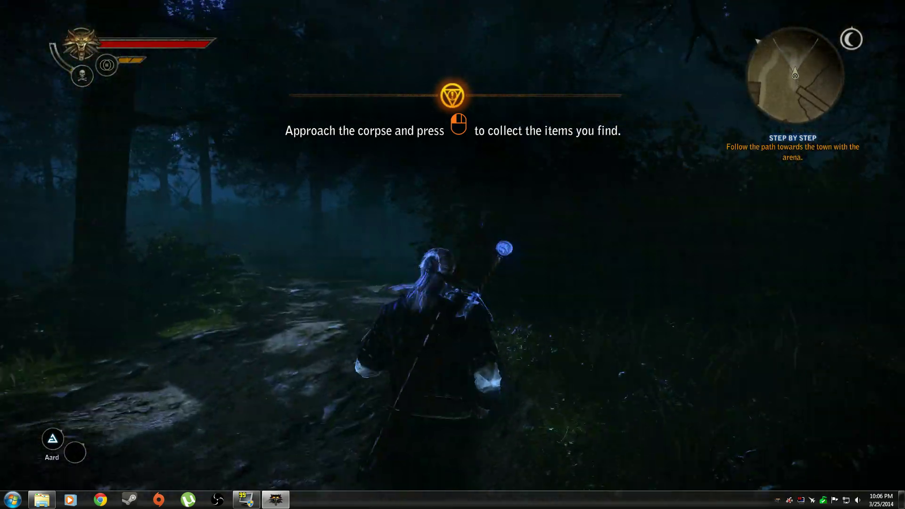
{"action": "key", "text": "w"}
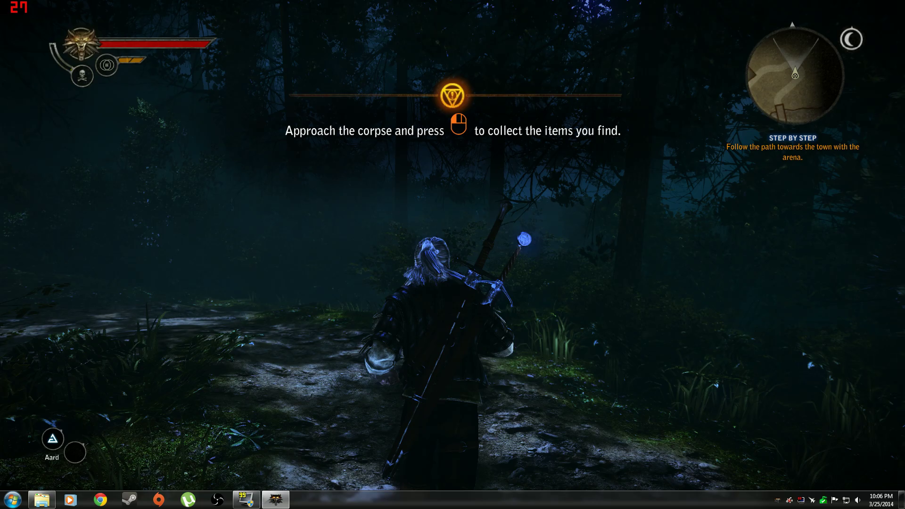
{"action": "key", "text": "w"}
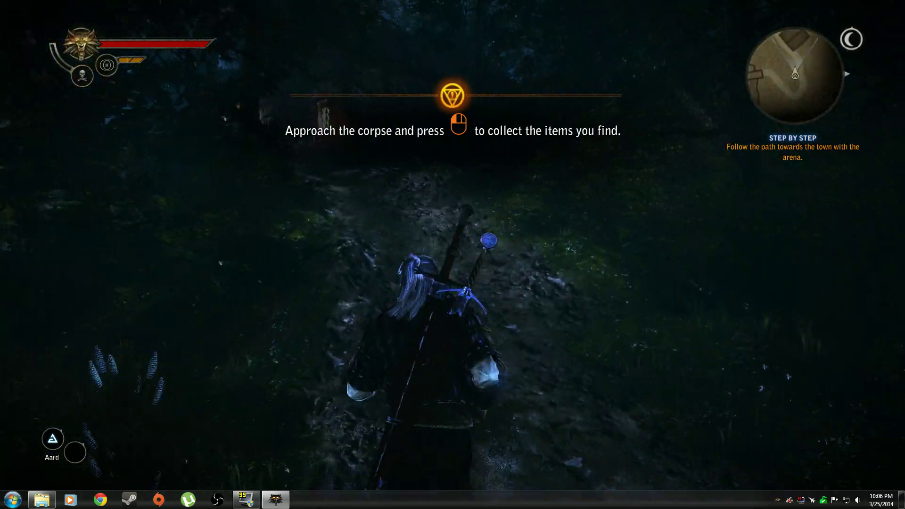
{"action": "key", "text": "w"}
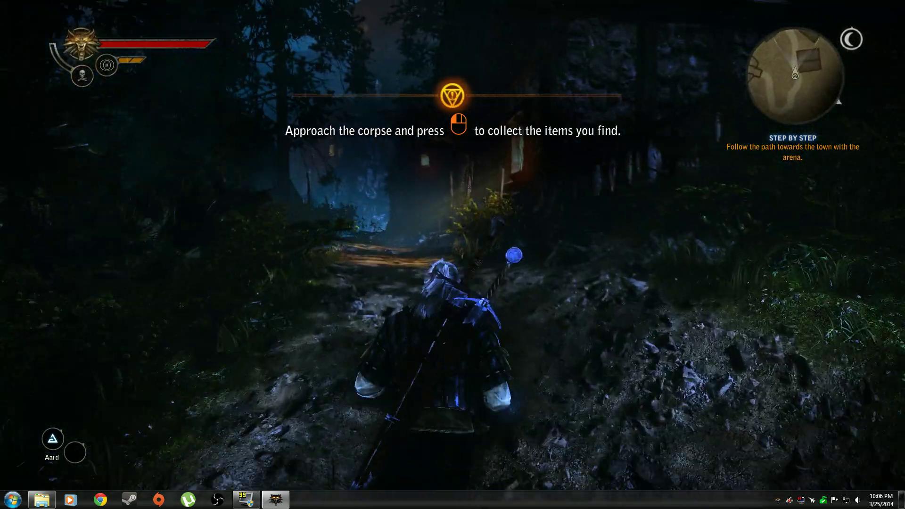
{"action": "key", "text": "w"}
{"action": "key", "text": "Escape"}
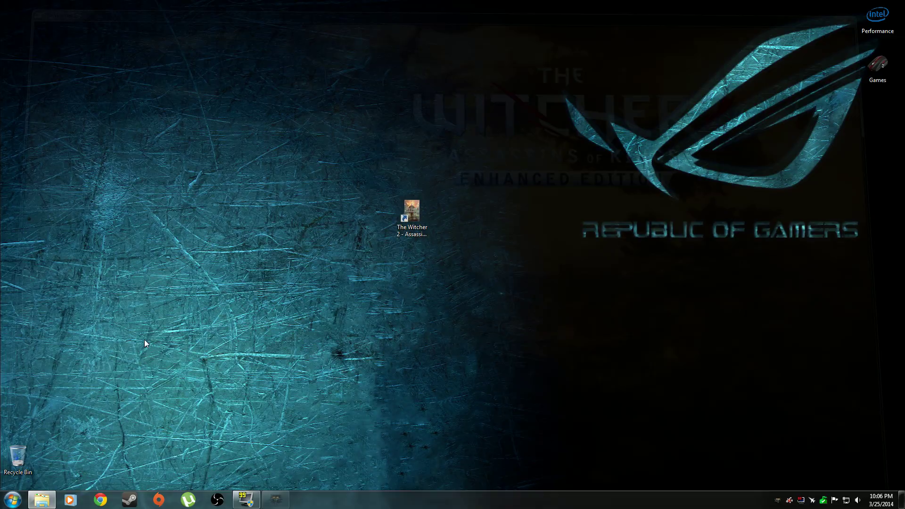
Step: Open Chrome maximized, load google.com, and search for 'radeon pro'
{"action": "left_click", "coordinate": [100, 499]}
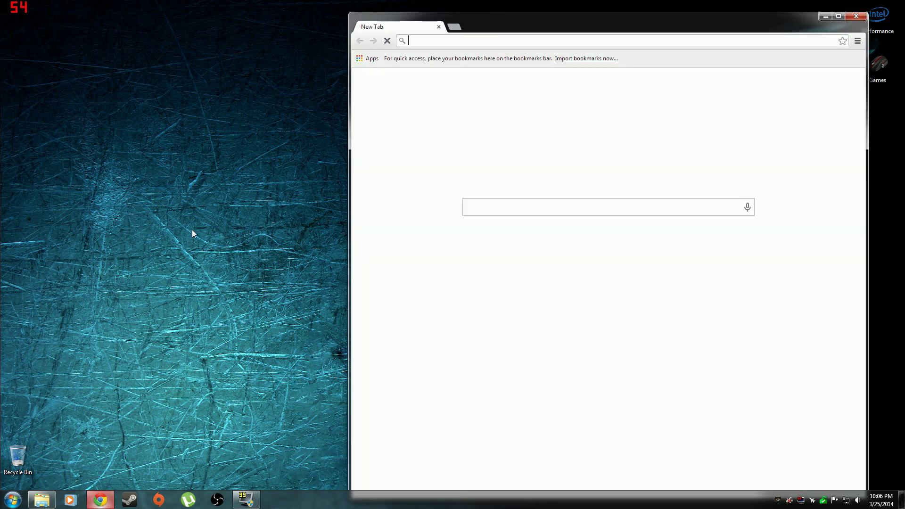
{"action": "left_click", "coordinate": [838, 16]}
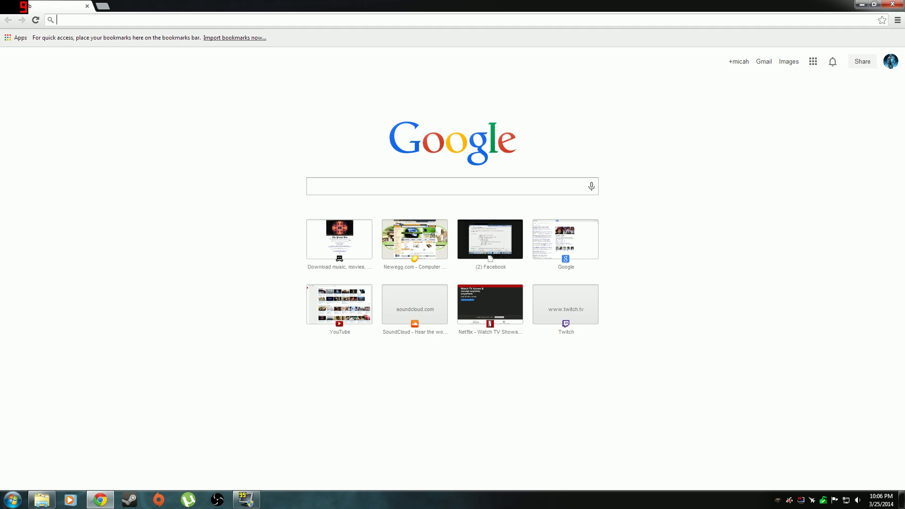
{"action": "type", "text": "g"}
{"action": "key", "text": "BackSpace"}
{"action": "key", "text": "BackSpace"}
{"action": "type", "text": "google"}
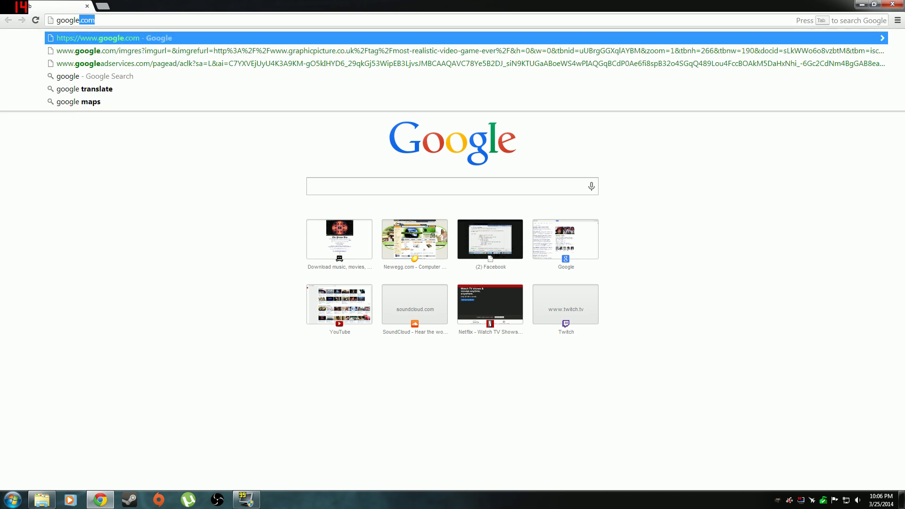
{"action": "type", "text": ".com"}
{"action": "key", "text": "Return"}
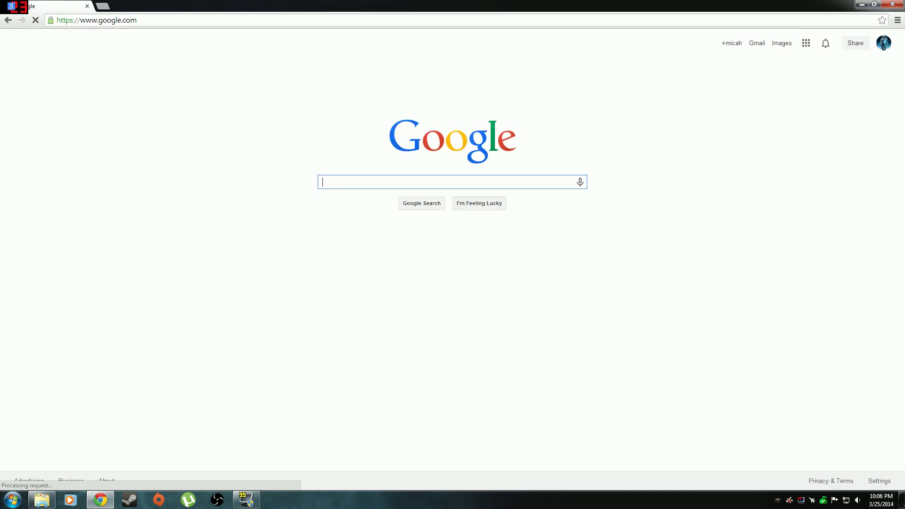
{"action": "type", "text": "rad"}
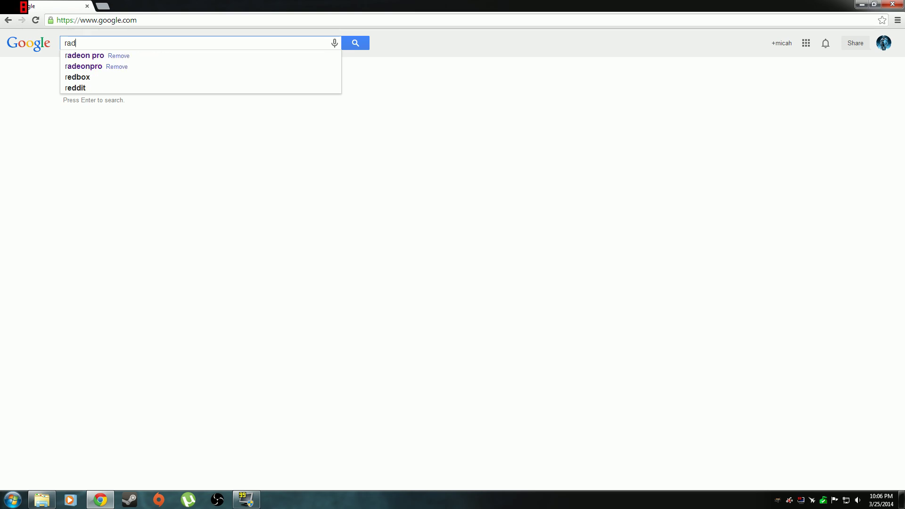
{"action": "type", "text": "eon pro"}
{"action": "key", "text": "Return"}
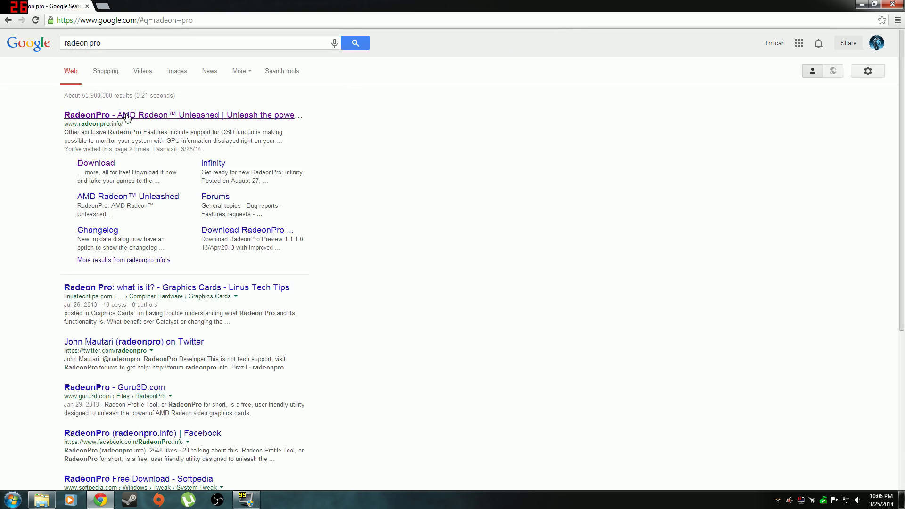
{"action": "left_click", "coordinate": [124, 115]}
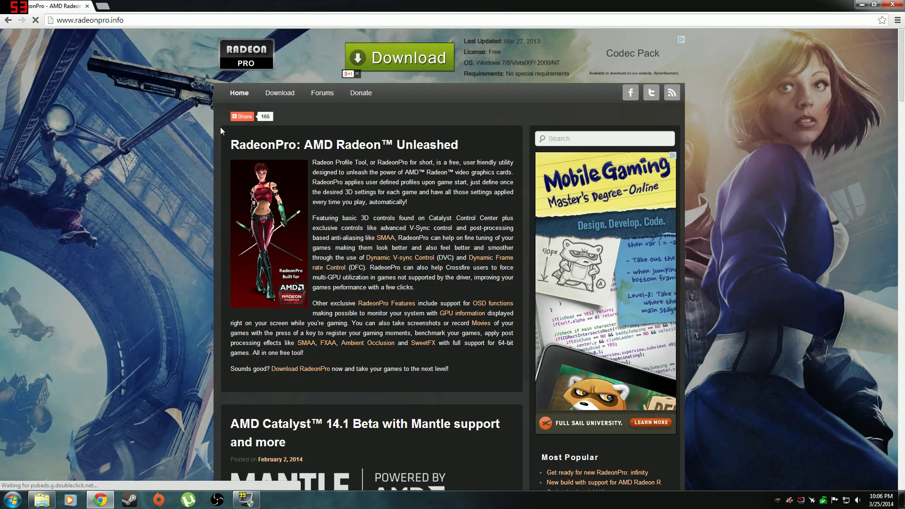
{"action": "left_click", "coordinate": [297, 372]}
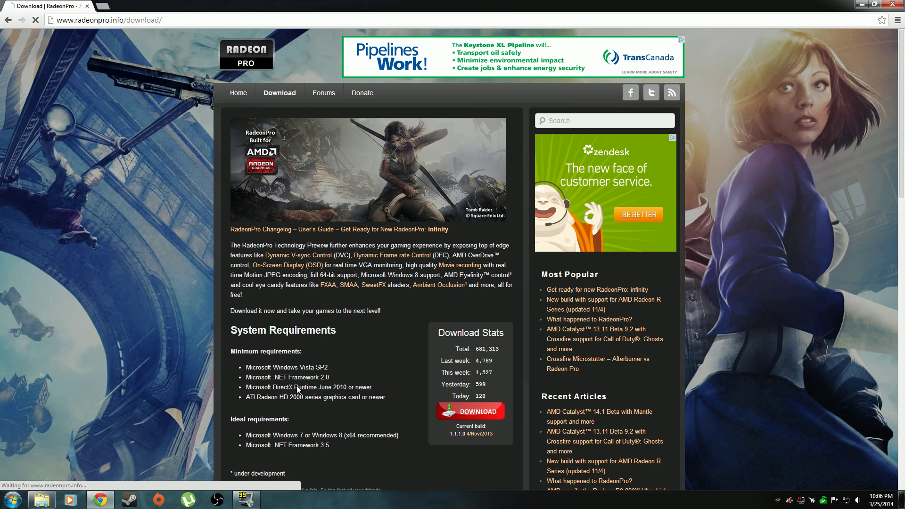
{"action": "scroll", "coordinate": [297, 382], "scroll_direction": "down", "scroll_amount": 1}
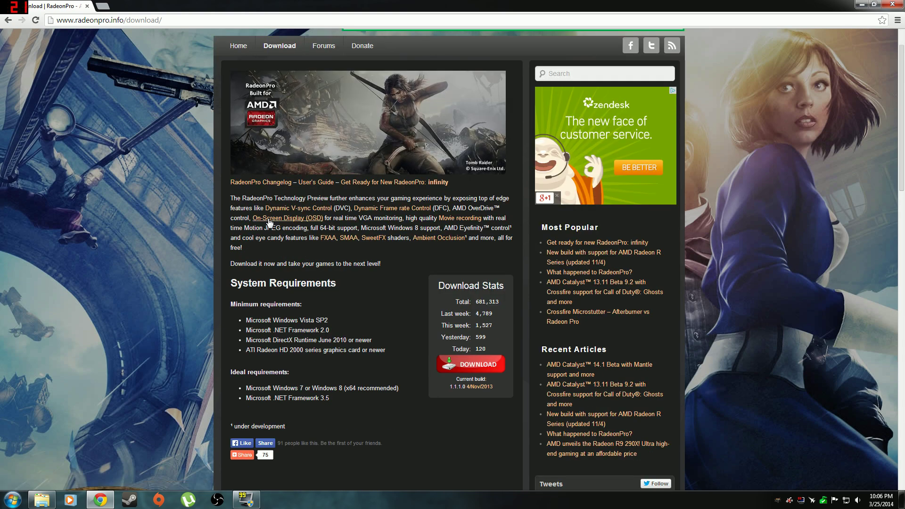
{"action": "scroll", "coordinate": [262, 220], "scroll_direction": "down", "scroll_amount": 3}
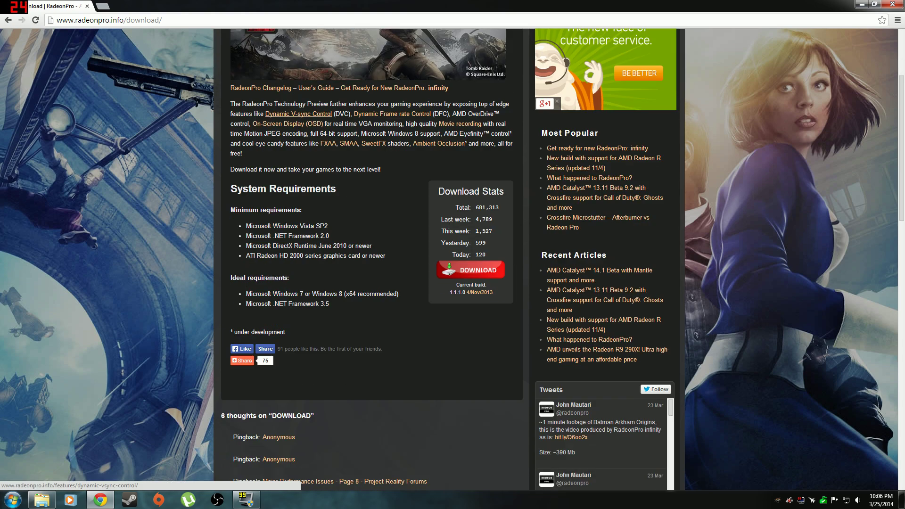
{"action": "scroll", "coordinate": [263, 219], "scroll_direction": "down", "scroll_amount": 2}
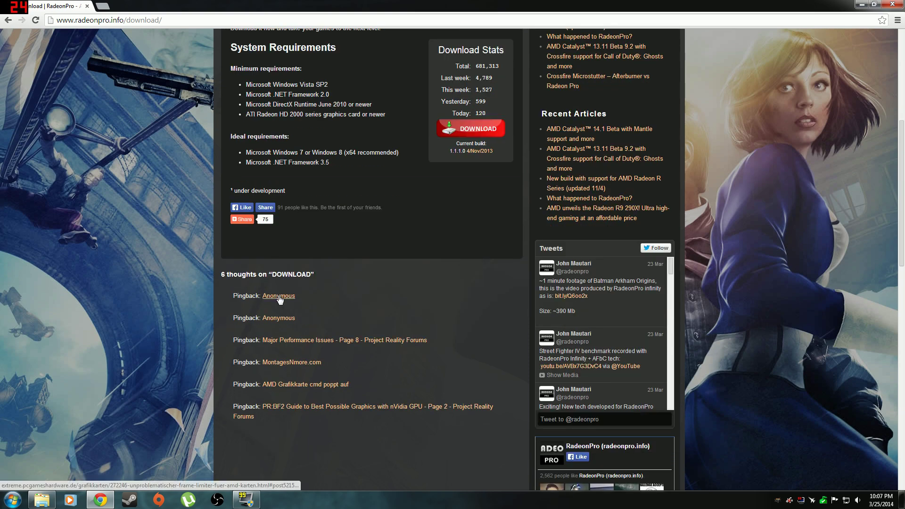
{"action": "scroll", "coordinate": [301, 245], "scroll_direction": "up", "scroll_amount": 4}
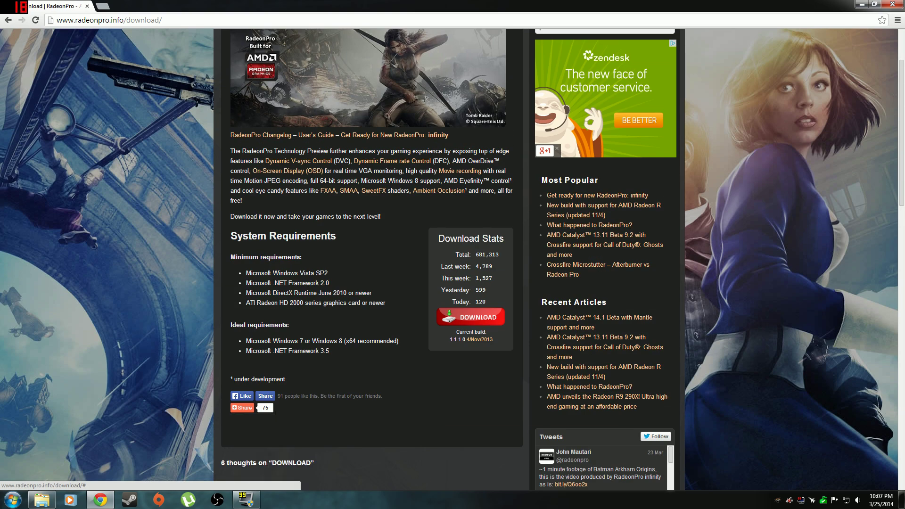
Step: Download the RadeonPro installer and choose Run in the Security Warning
{"action": "left_click", "coordinate": [462, 318]}
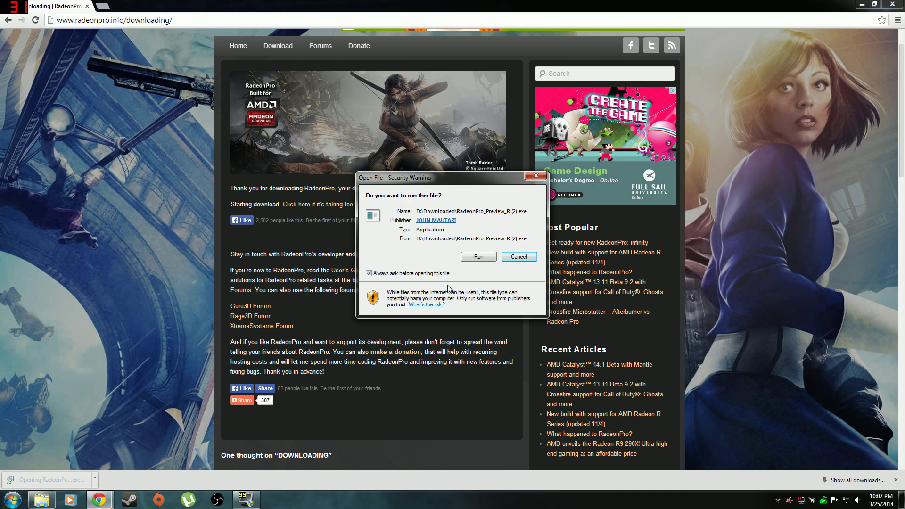
{"action": "left_click", "coordinate": [472, 257]}
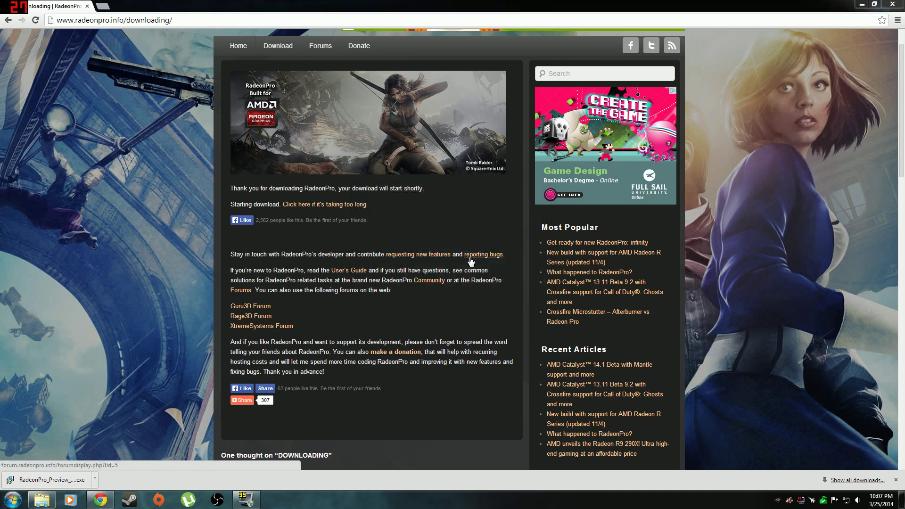
Step: Confirm the installer language, pass the welcome page, and accept the license agreement
{"action": "left_click", "coordinate": [471, 273]}
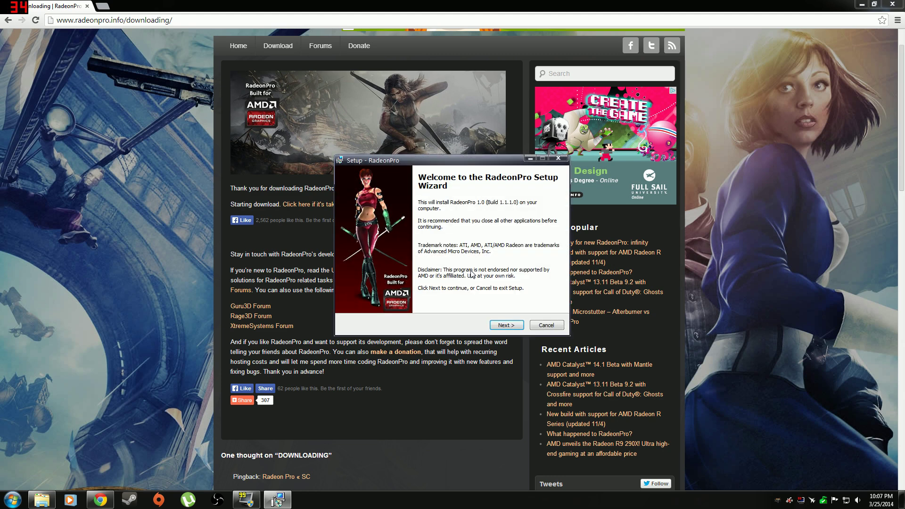
{"action": "left_click", "coordinate": [504, 326]}
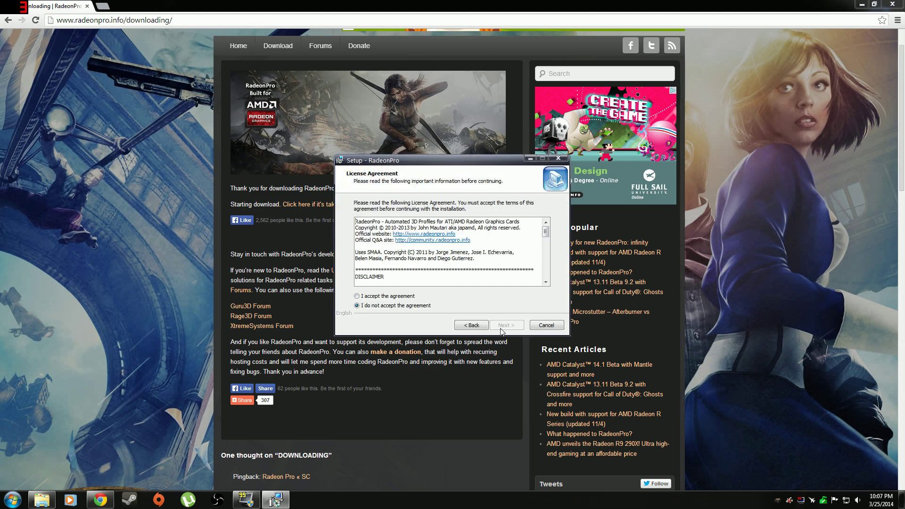
{"action": "left_click", "coordinate": [357, 297]}
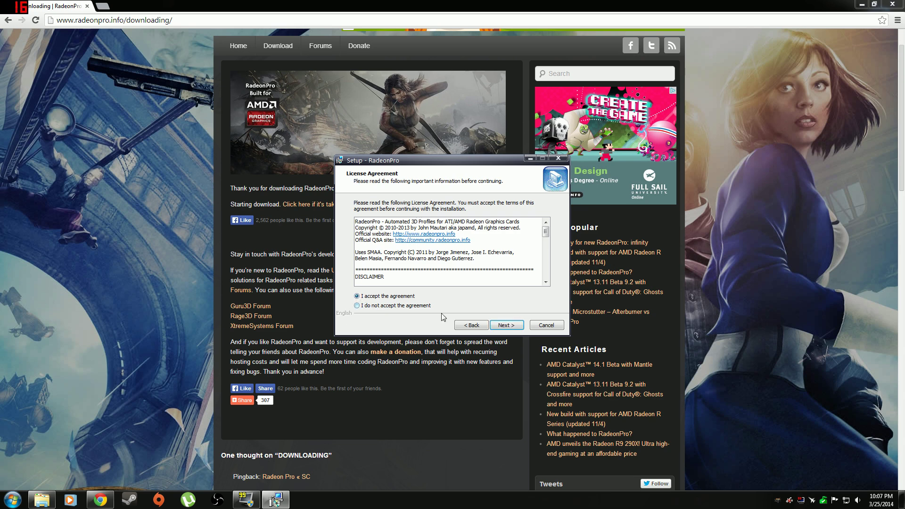
{"action": "left_click", "coordinate": [507, 326]}
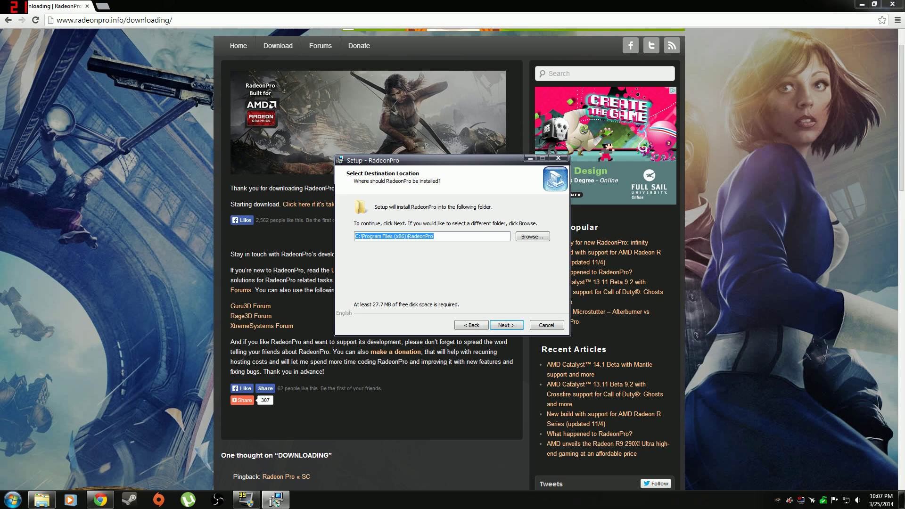
Step: Set the install location to D:\Program Files (x86)\RadeonPro, accepting the existing folder
{"action": "left_click", "coordinate": [540, 240]}
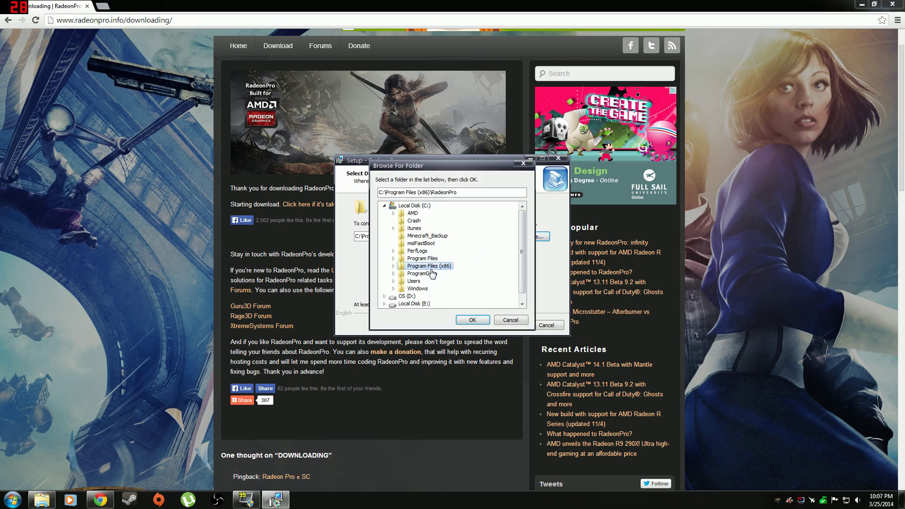
{"action": "left_click", "coordinate": [406, 289]}
{"action": "double_click", "coordinate": [393, 290]}
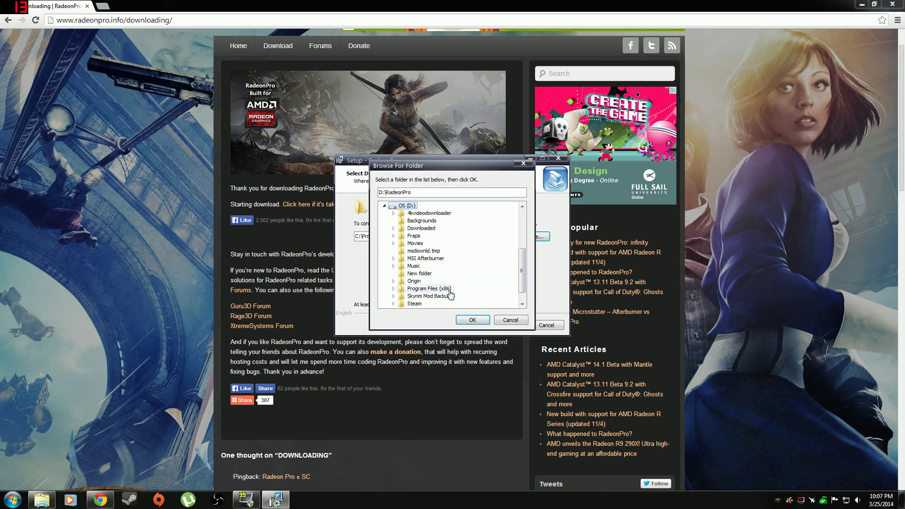
{"action": "left_click", "coordinate": [447, 292]}
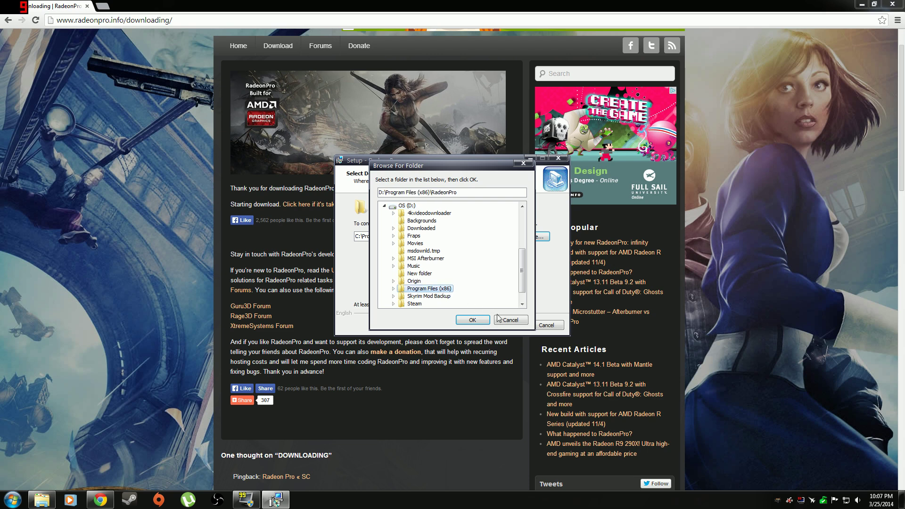
{"action": "left_click", "coordinate": [472, 320]}
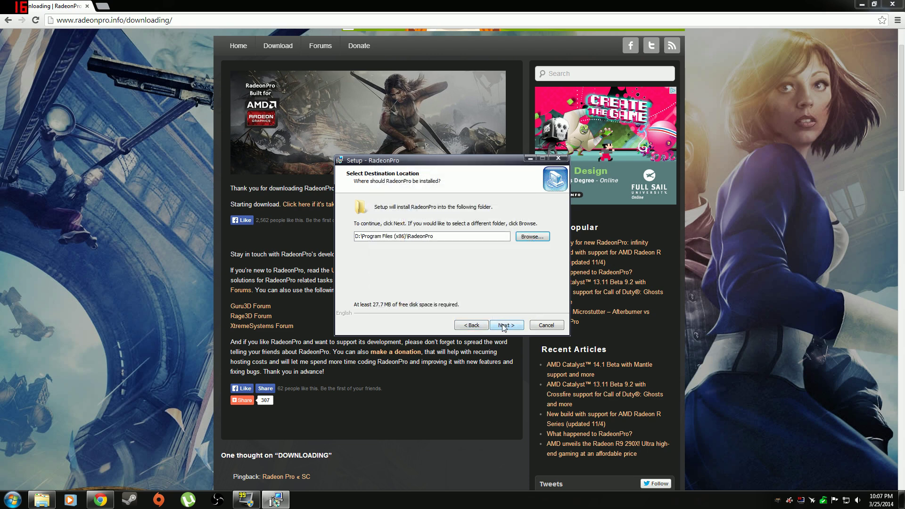
{"action": "left_click", "coordinate": [504, 326]}
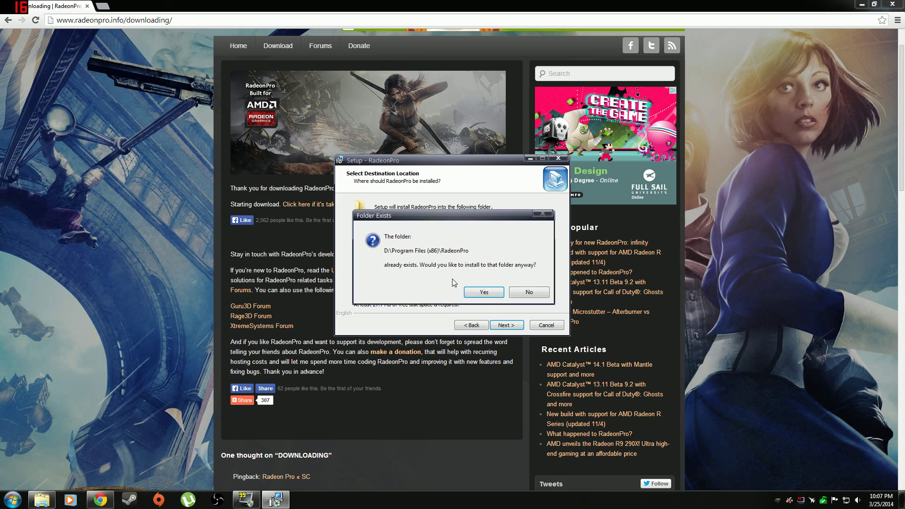
{"action": "left_click", "coordinate": [484, 292]}
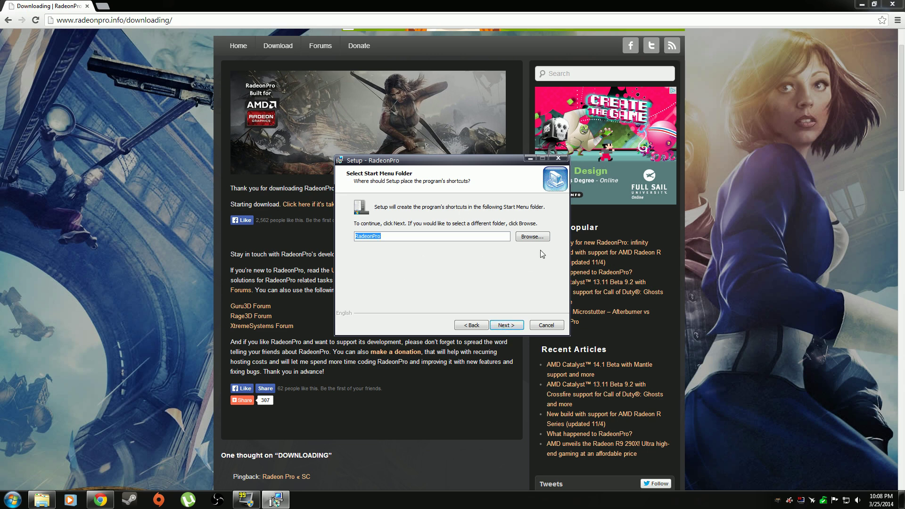
Step: Keep RadeonPro as the Start menu folder, install, and finish setup
{"action": "left_click", "coordinate": [506, 326]}
{"action": "left_click", "coordinate": [507, 326]}
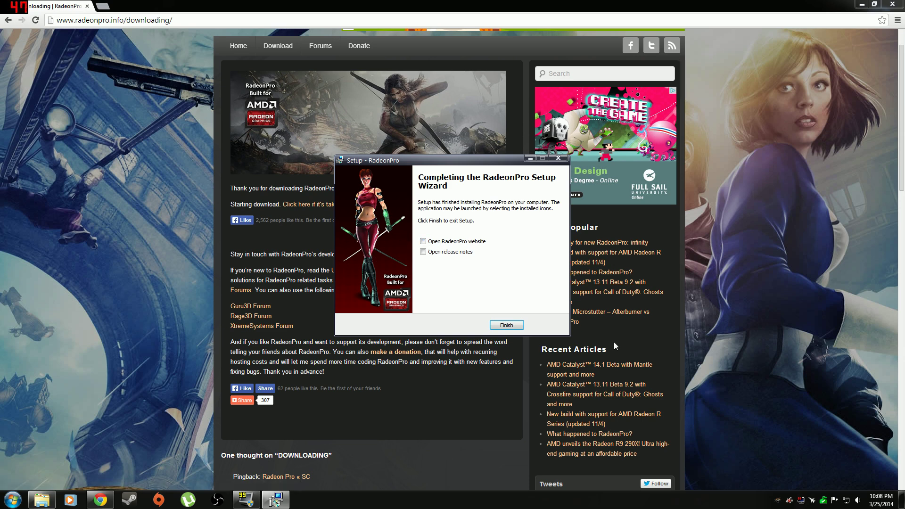
{"action": "left_click", "coordinate": [506, 325]}
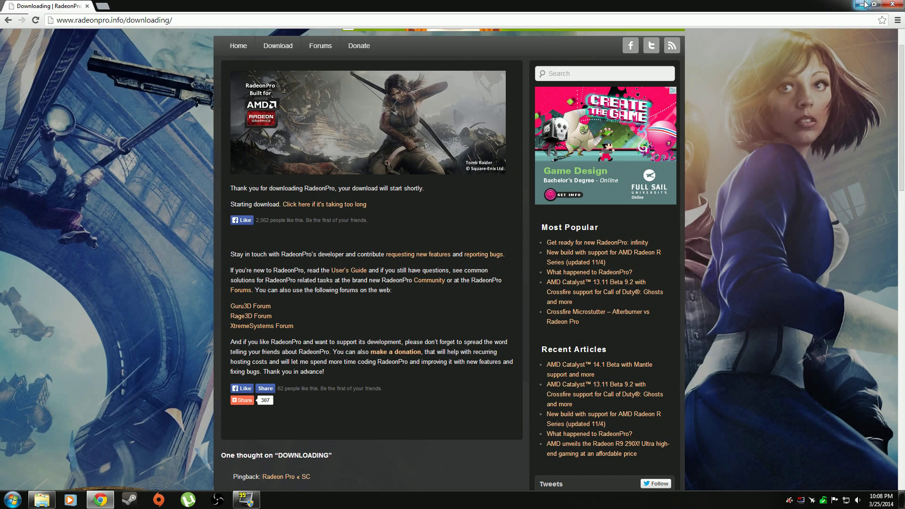
Step: Minimize Chrome, launch RadeonPro from the Start menu, and move its window right
{"action": "left_click", "coordinate": [861, 4]}
{"action": "left_click", "coordinate": [13, 500]}
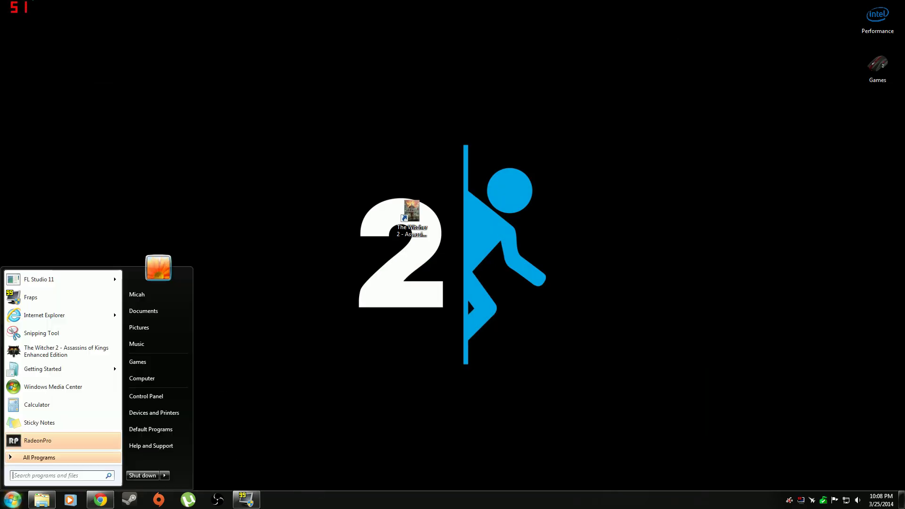
{"action": "left_click", "coordinate": [47, 438]}
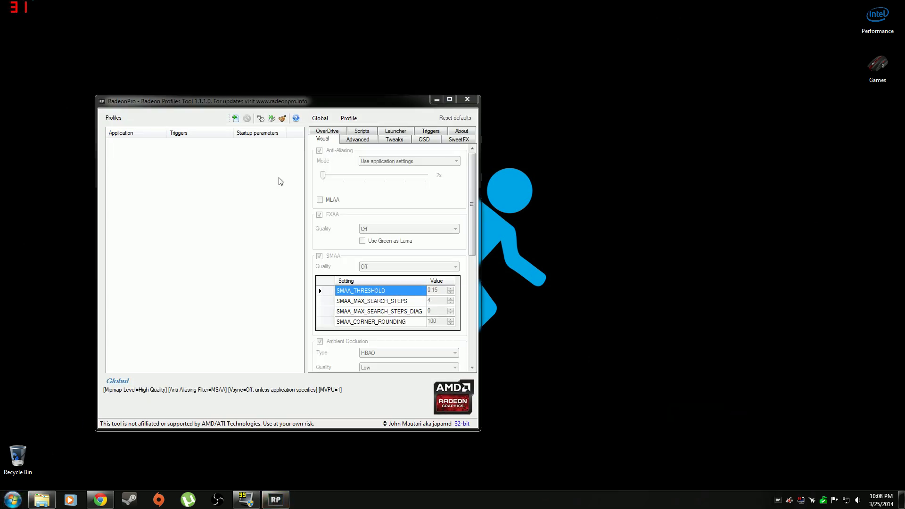
{"action": "left_click_drag", "start_coordinate": [280, 103], "coordinate": [472, 91]}
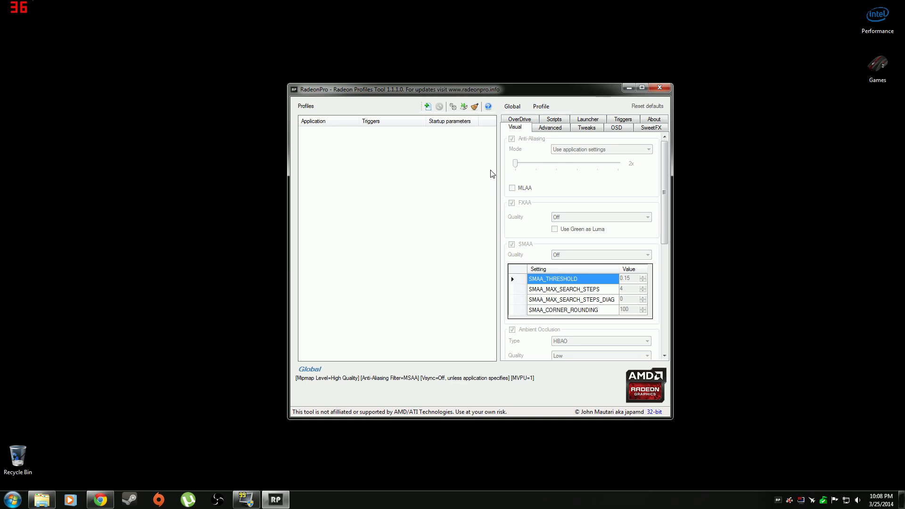
Step: Add a new profile using witcher2.exe from The Witcher 2's bin folder
{"action": "left_click", "coordinate": [430, 108]}
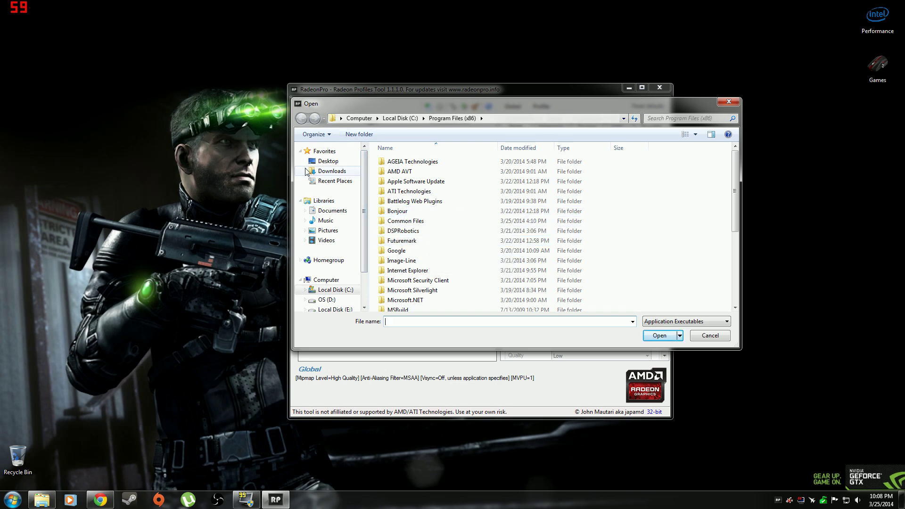
{"action": "left_click", "coordinate": [332, 163]}
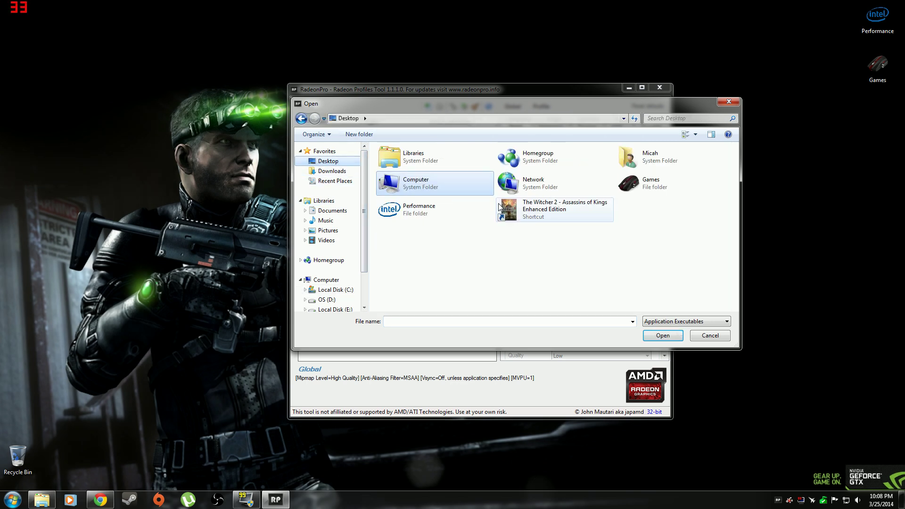
{"action": "right_click", "coordinate": [516, 206]}
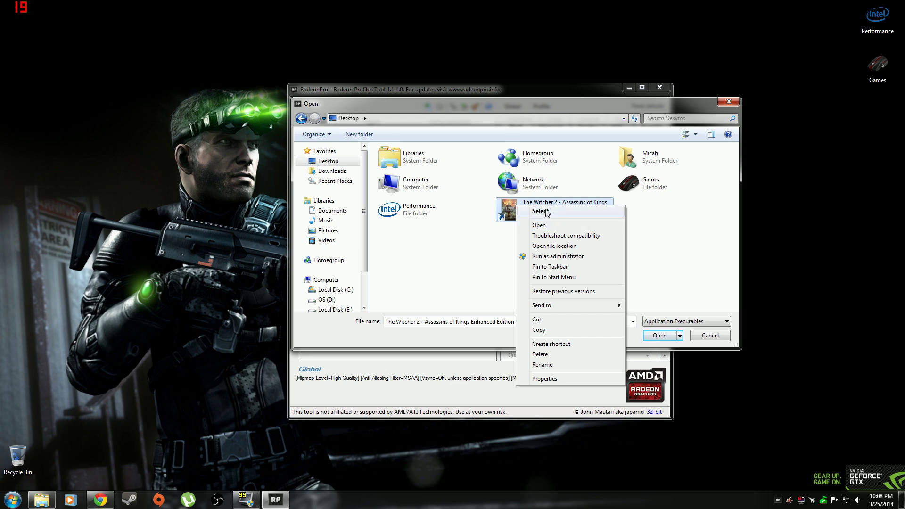
{"action": "left_click", "coordinate": [554, 246]}
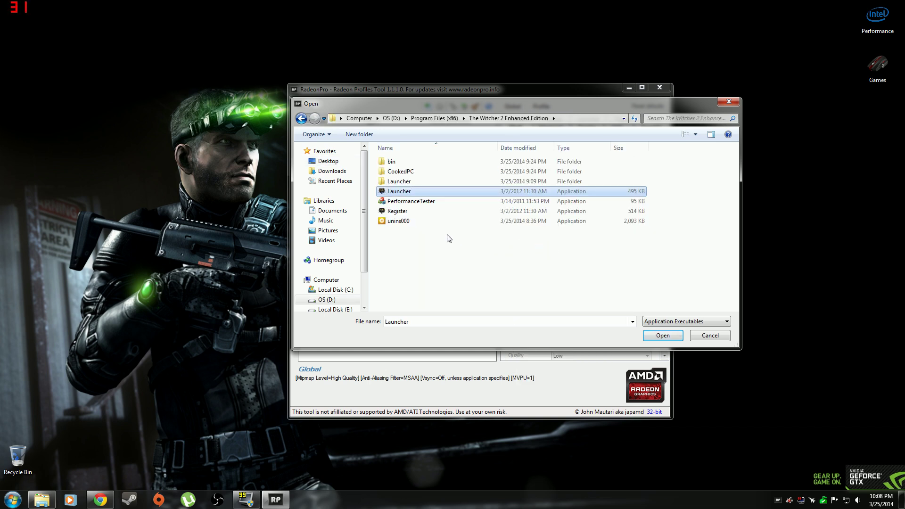
{"action": "double_click", "coordinate": [451, 163]}
{"action": "left_click", "coordinate": [439, 183]}
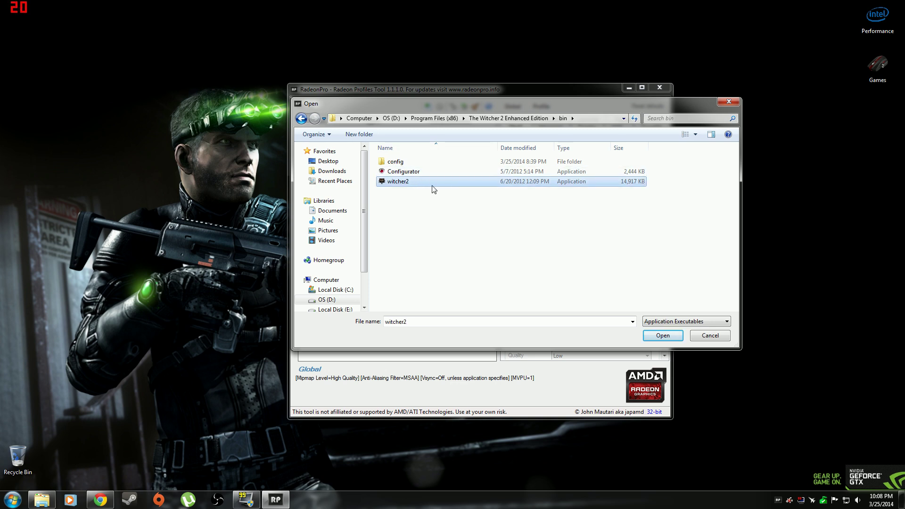
{"action": "key", "text": "F2"}
{"action": "key", "text": "Escape"}
Step: Add the Witcher 2 profile, enable Flip Queue Size 1 under Advanced, and minimize RadeonPro
{"action": "left_click", "coordinate": [666, 336]}
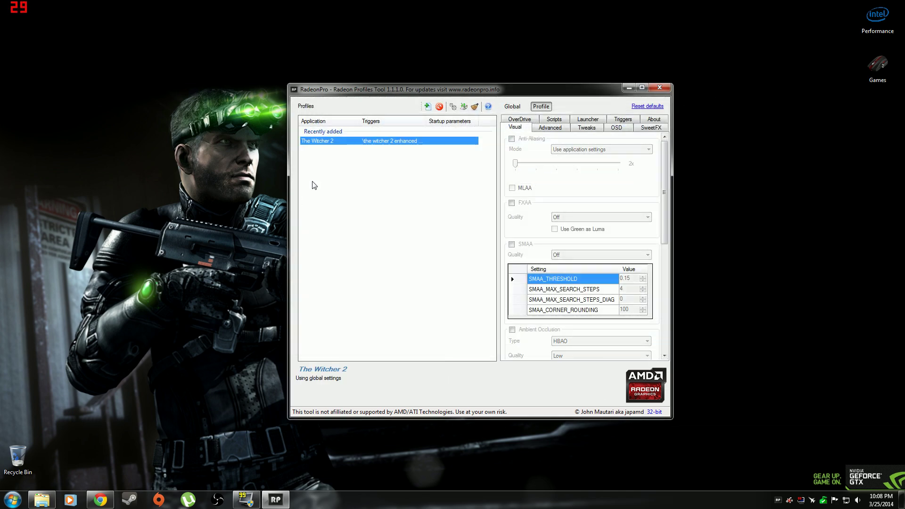
{"action": "left_click", "coordinate": [553, 128]}
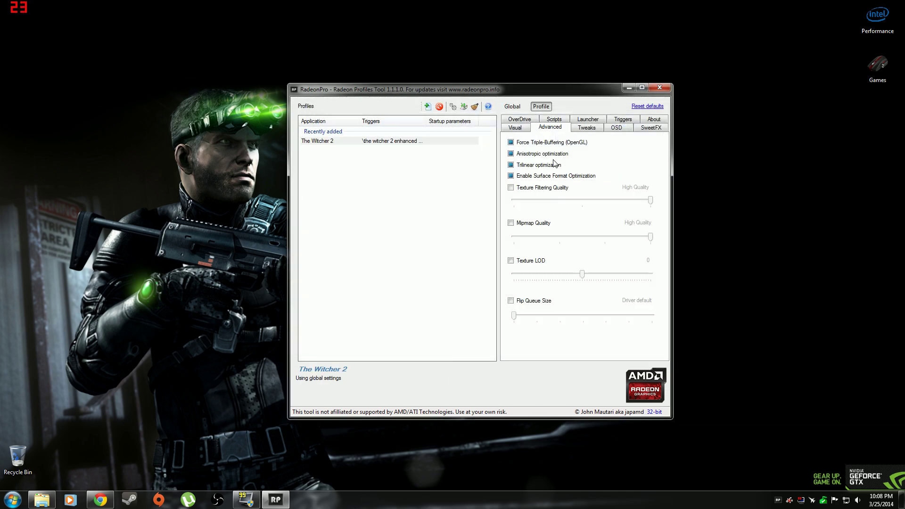
{"action": "left_click", "coordinate": [511, 301]}
{"action": "left_click", "coordinate": [551, 315]}
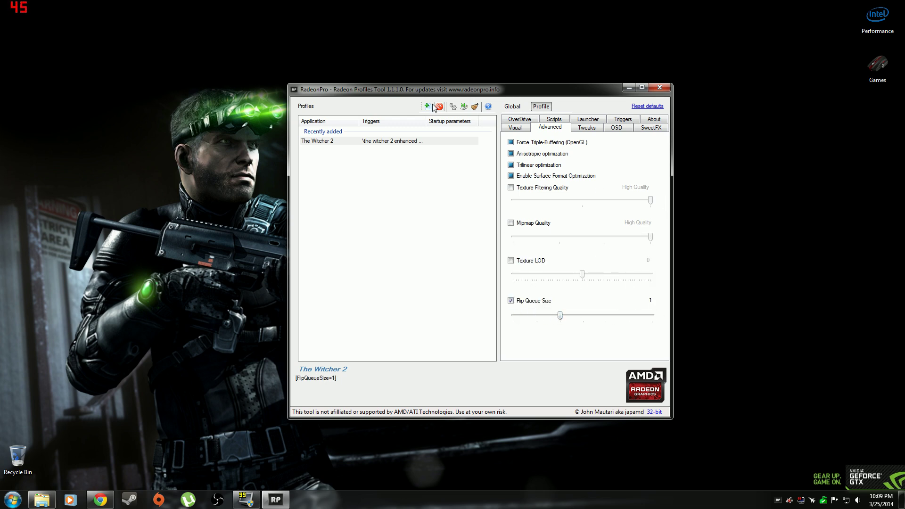
{"action": "left_click", "coordinate": [628, 88]}
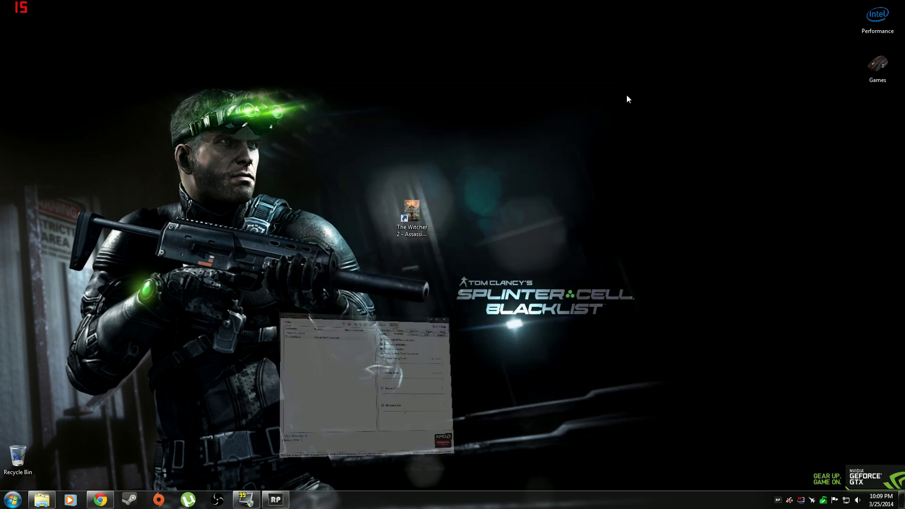
Step: Start The Witcher 2 launcher, dismiss the patch download prompt, and launch the game
{"action": "double_click", "coordinate": [870, 64]}
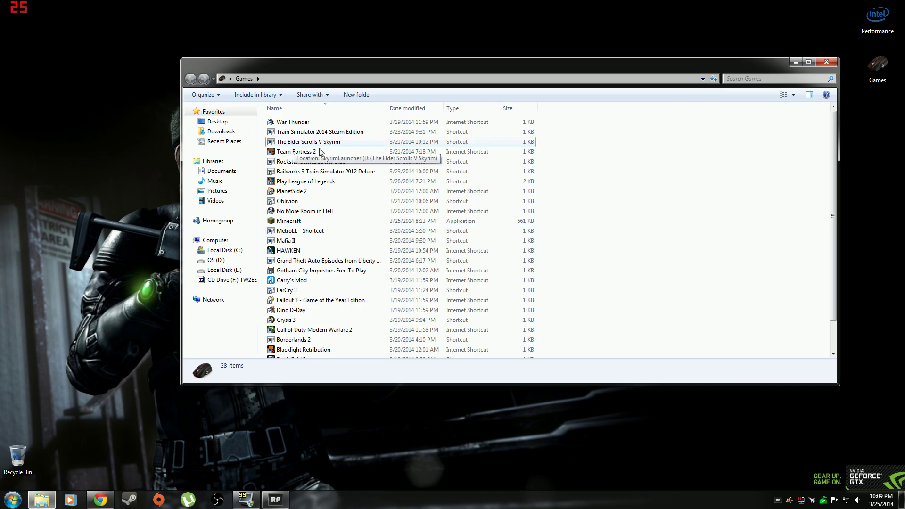
{"action": "left_click", "coordinate": [826, 62]}
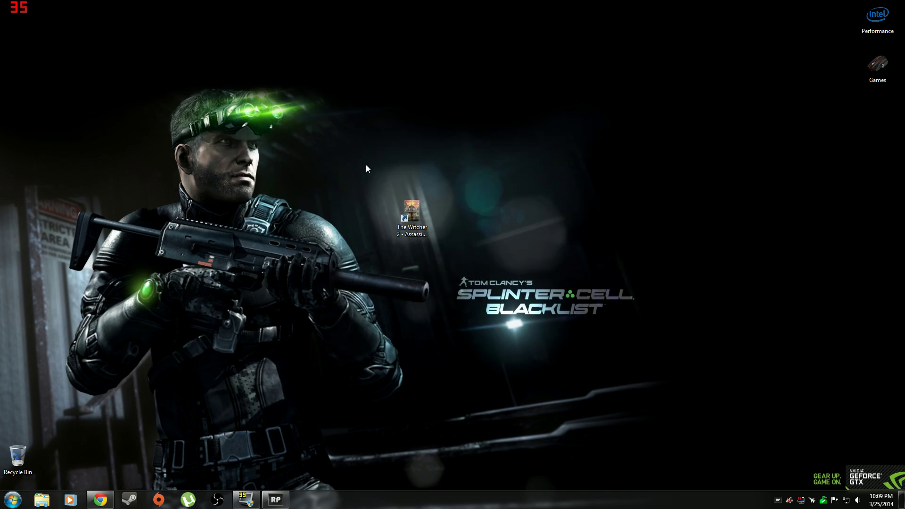
{"action": "double_click", "coordinate": [414, 212]}
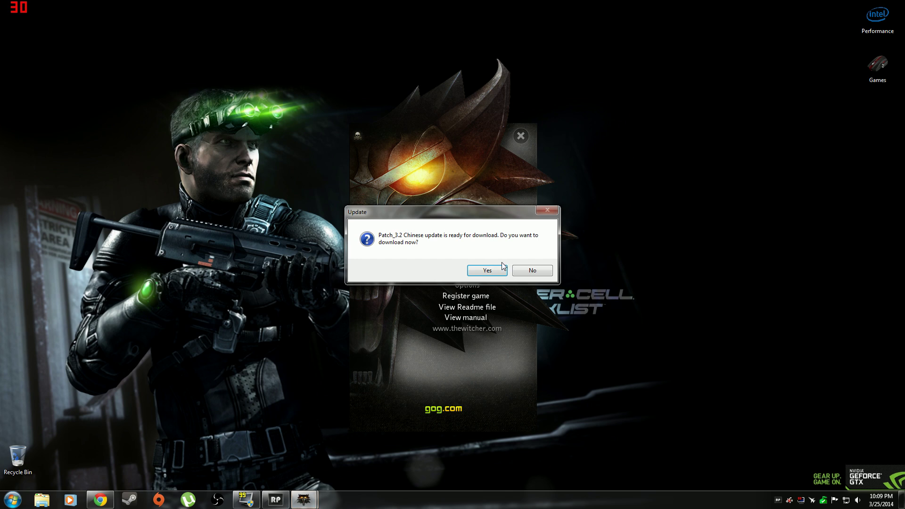
{"action": "left_click", "coordinate": [541, 272]}
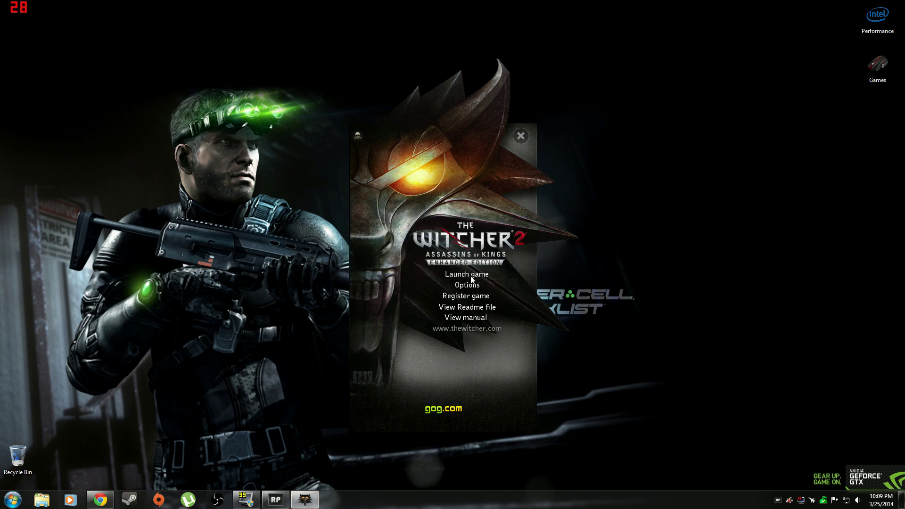
{"action": "left_click", "coordinate": [467, 275]}
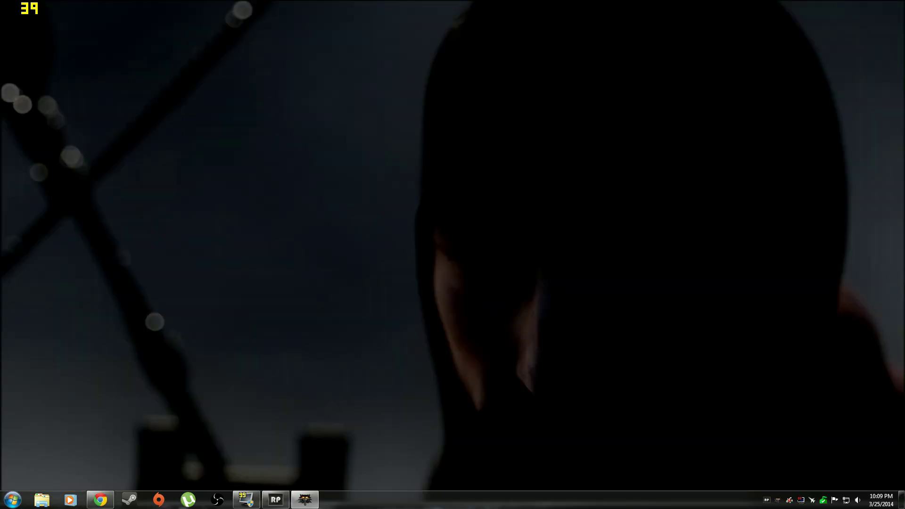
Step: Skip the intro, begin a new game with default settings, and accept the tutorial
{"action": "key", "text": "Escape"}
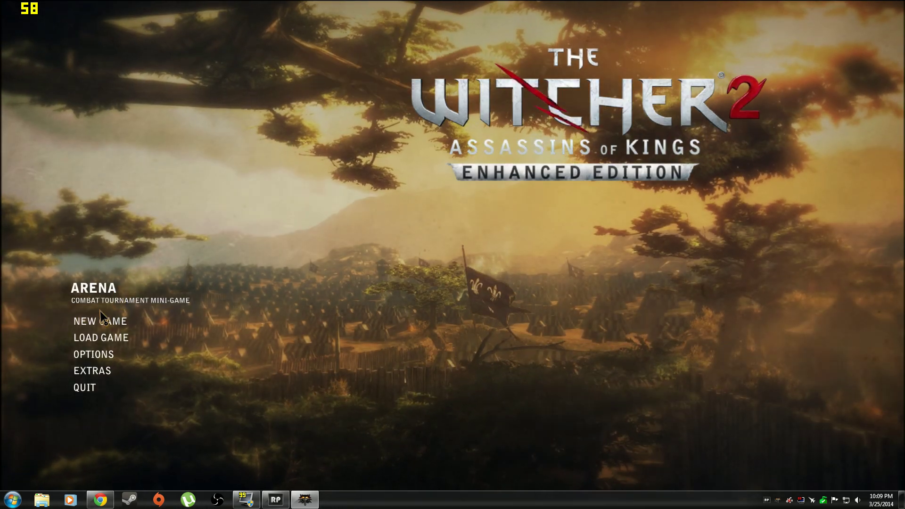
{"action": "left_click", "coordinate": [113, 304]}
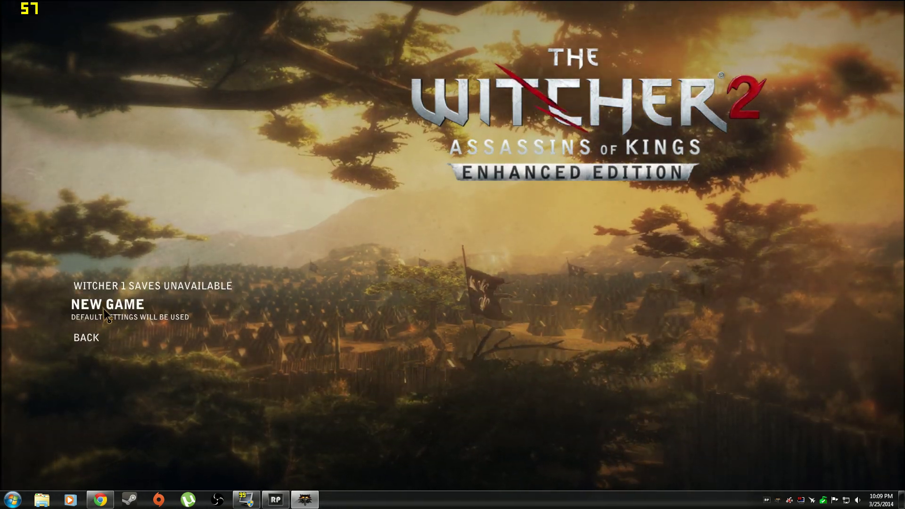
{"action": "left_click", "coordinate": [110, 307]}
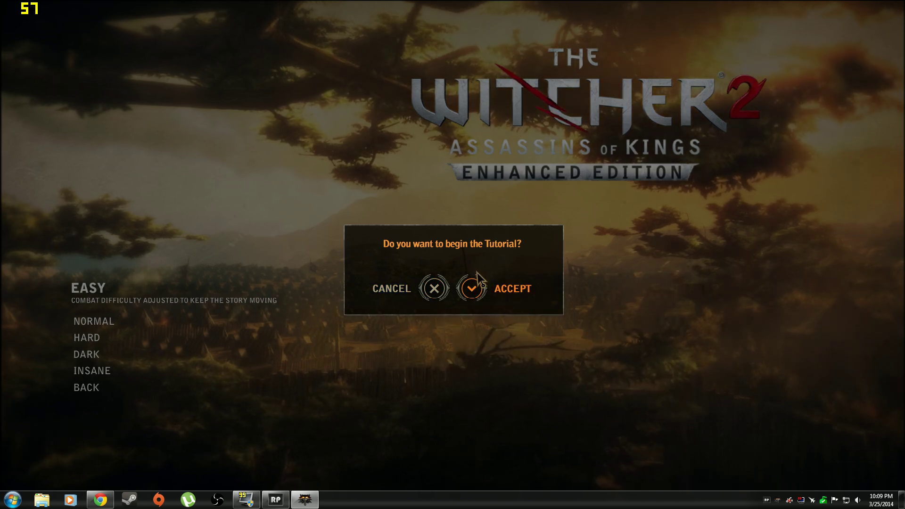
{"action": "left_click", "coordinate": [472, 288]}
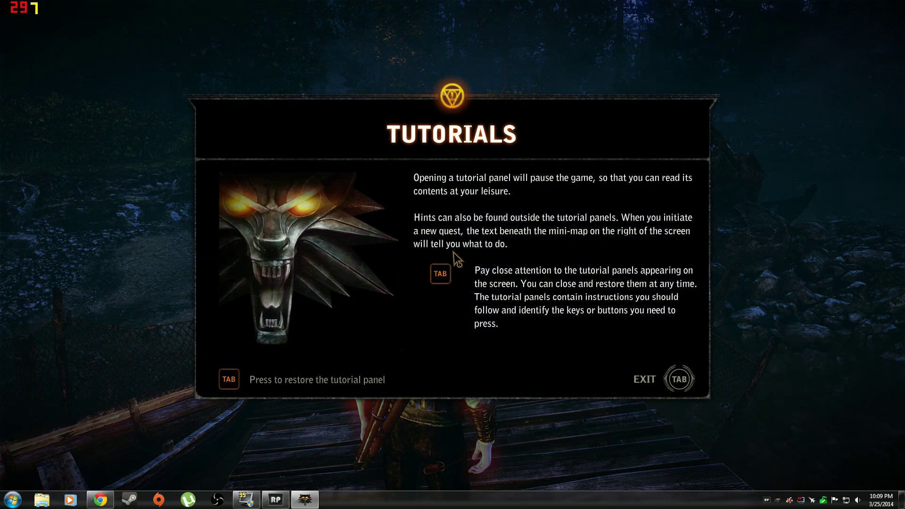
Step: Close the Tutorials, camera controls and Picking Up Loot panels while walking the jetty
{"action": "key", "text": "Tab"}
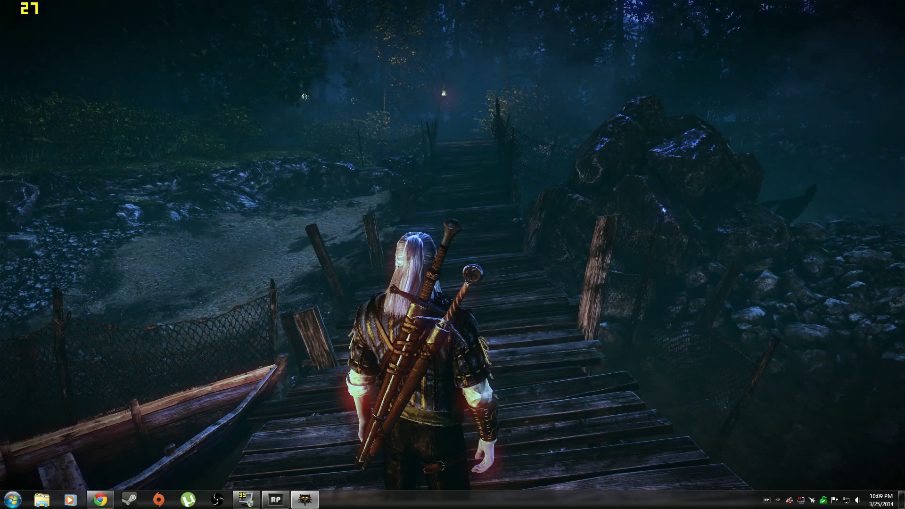
{"action": "key", "text": "Tab"}
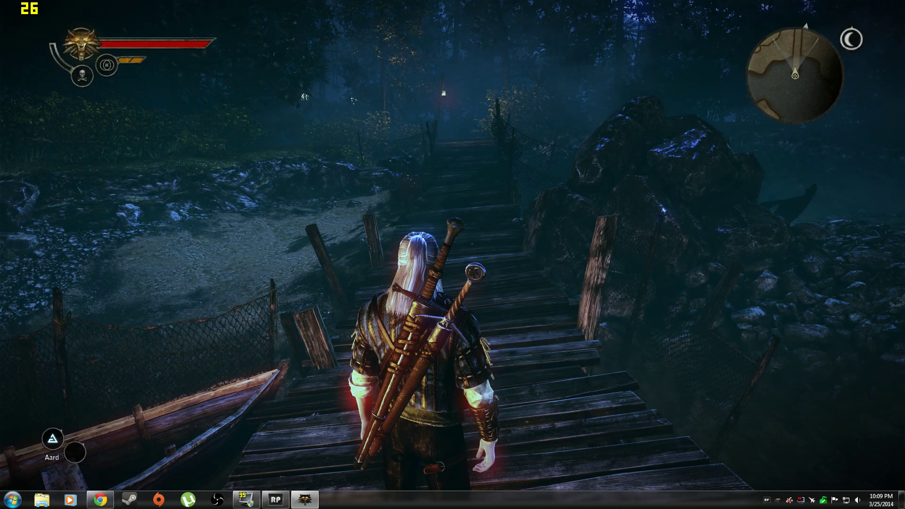
{"action": "key", "text": "w"}
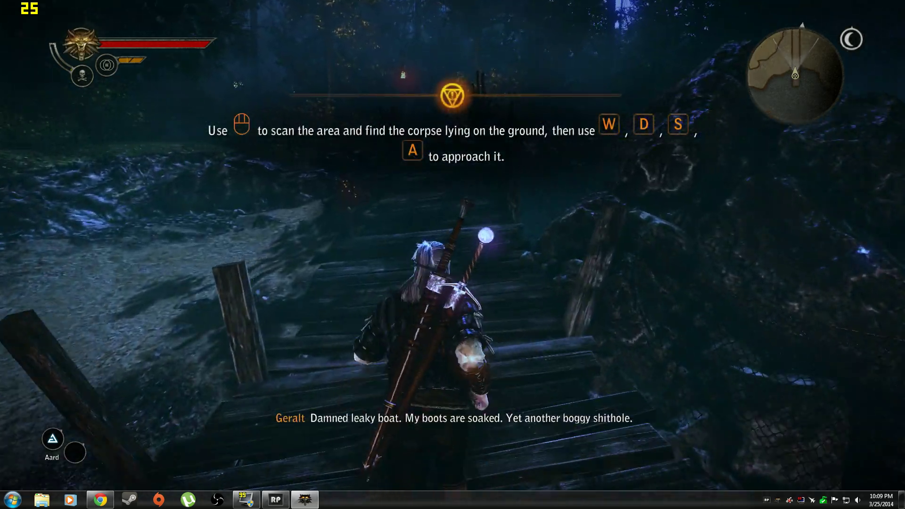
{"action": "key", "text": "Tab"}
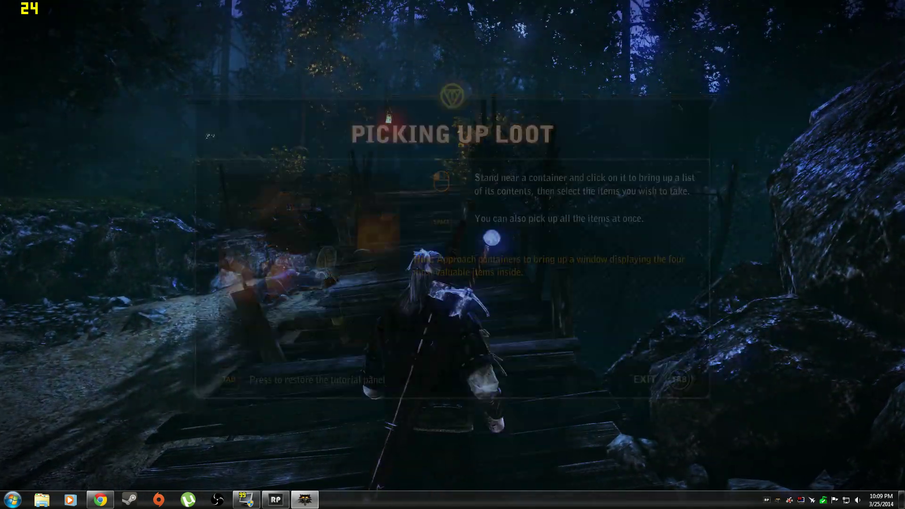
{"action": "key", "text": "w"}
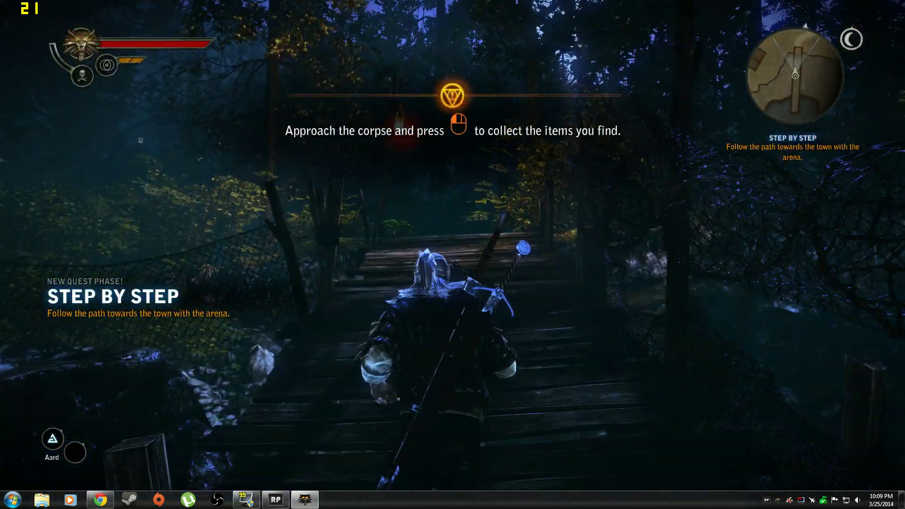
Step: Climb onto the forest path and walk past the lit village houses
{"action": "key", "text": "w"}
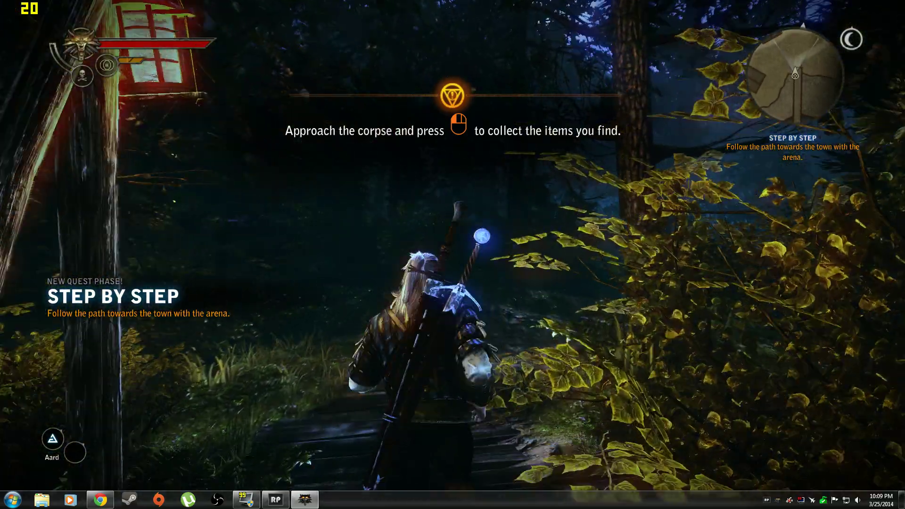
{"action": "key", "text": "w"}
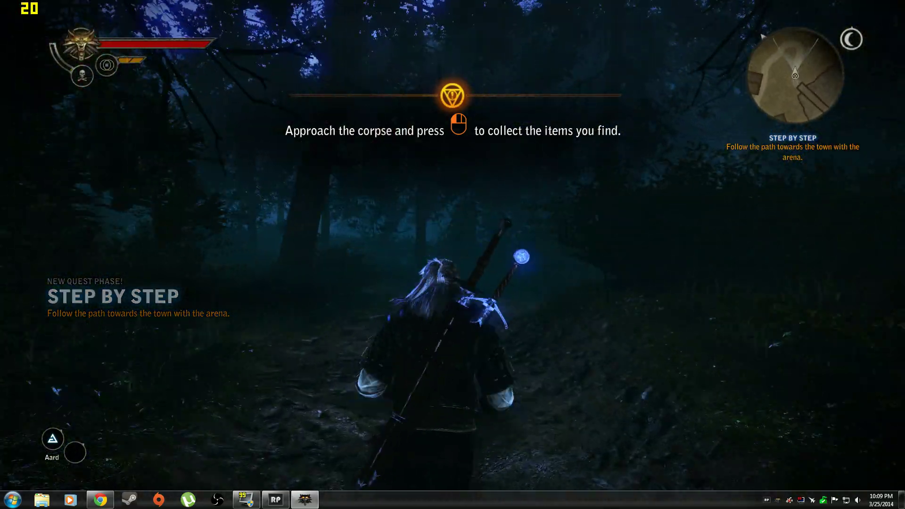
{"action": "key", "text": "w"}
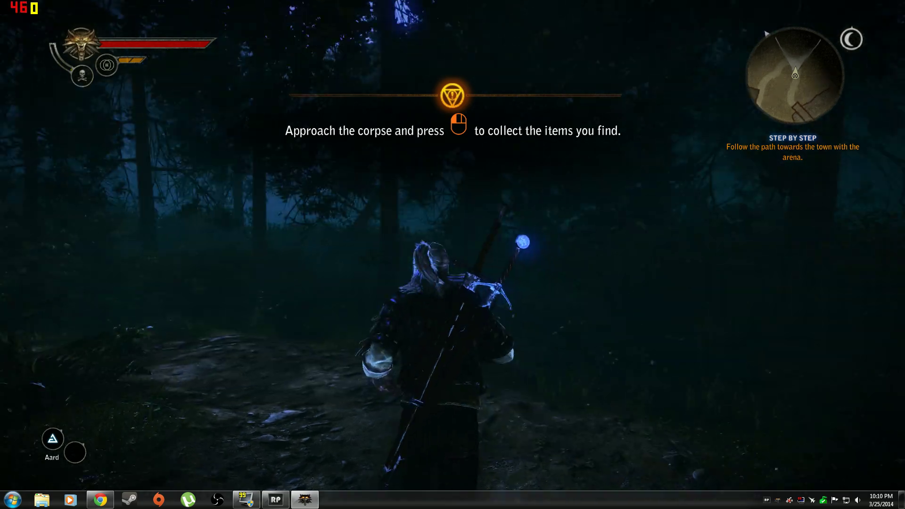
{"action": "key", "text": "w"}
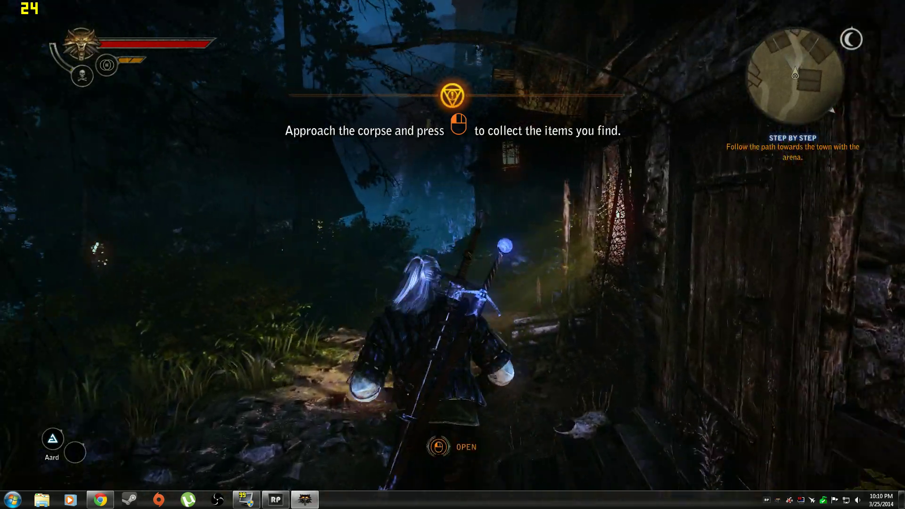
{"action": "key", "text": "w"}
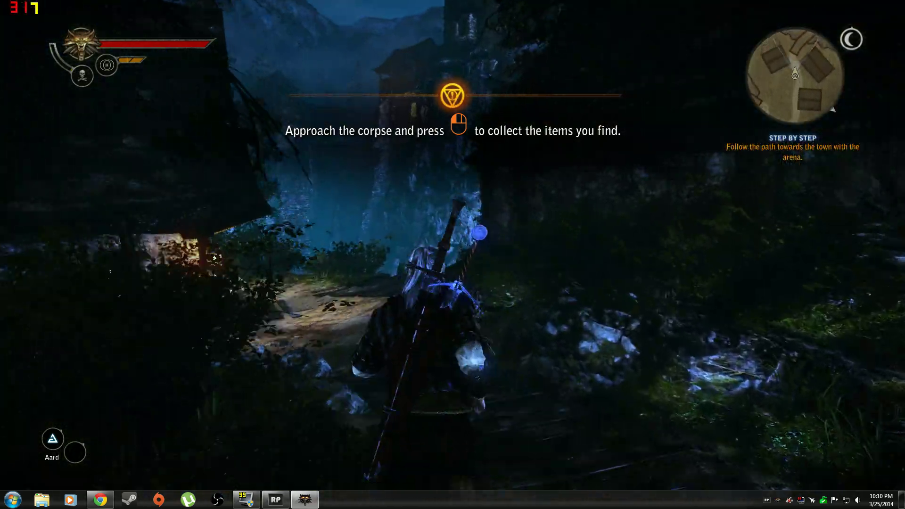
{"action": "key", "text": "a"}
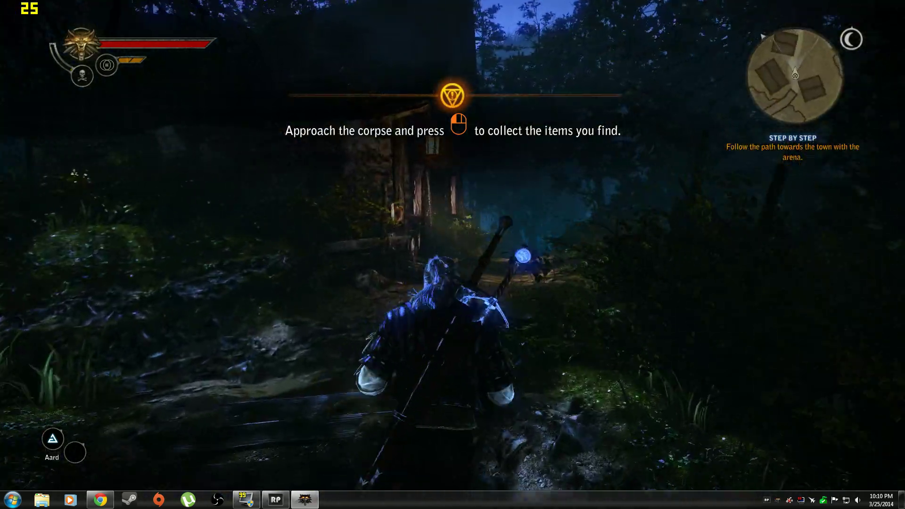
{"action": "key", "text": "w"}
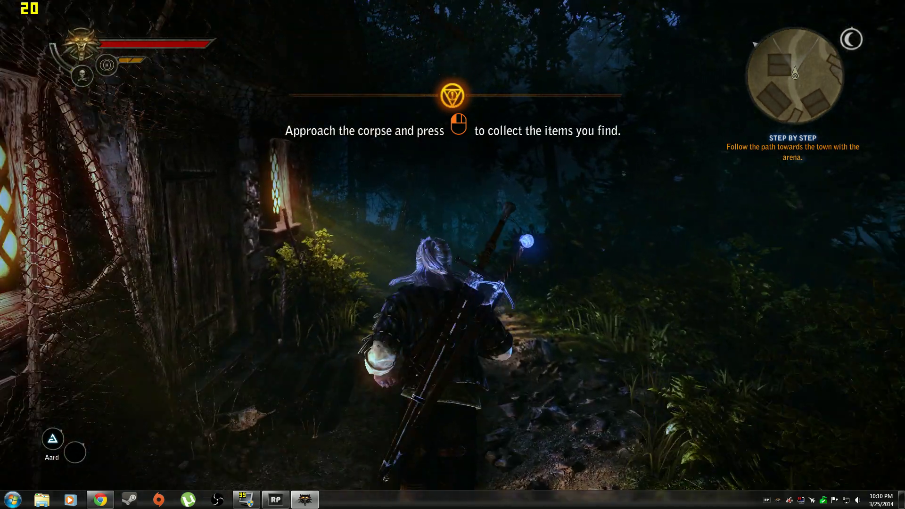